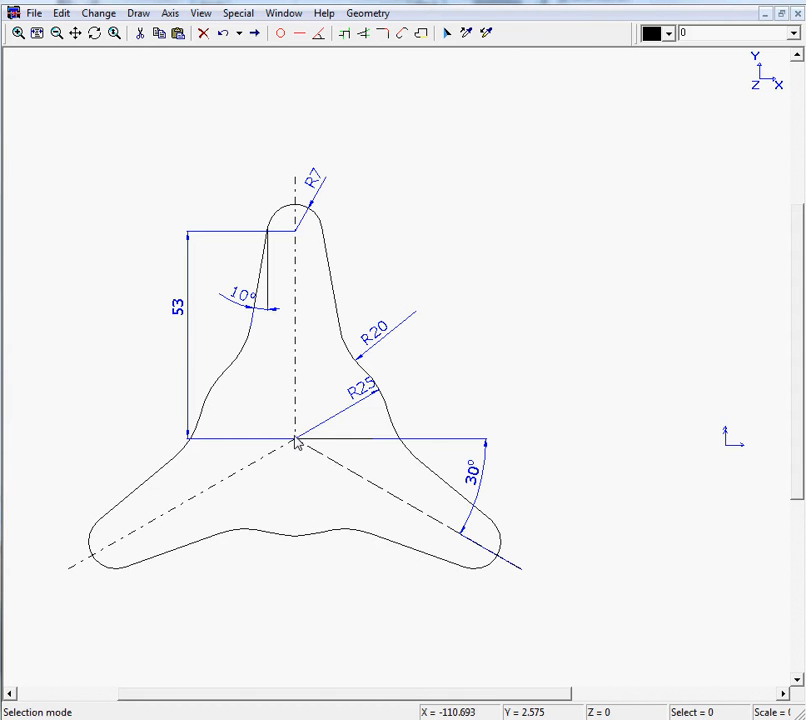
Draw an arc centred at X 0, Y 0 with radius 25 from 0 to 22.5 degrees, and deselect it.
{"action": "mouse_move", "coordinate": [296, 442]}
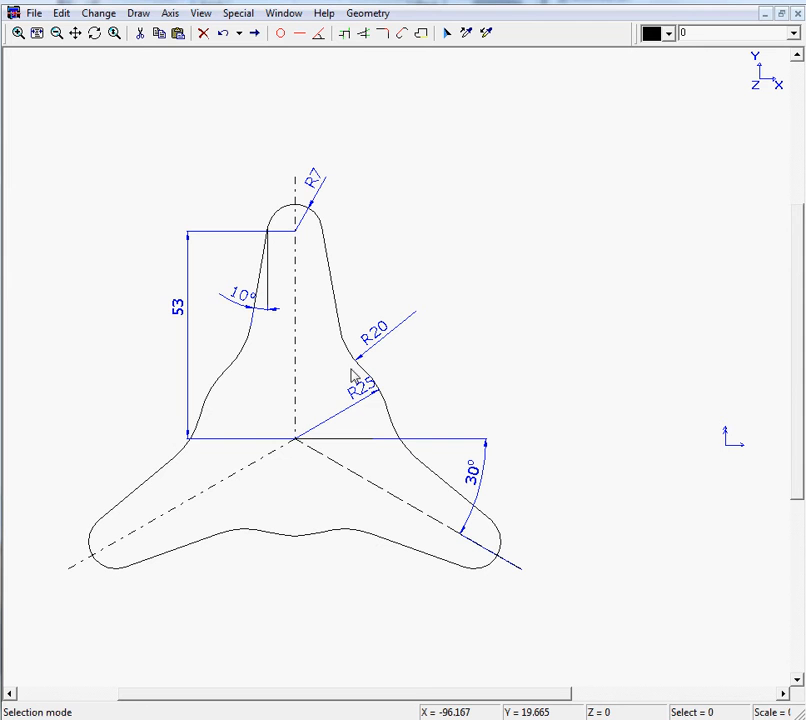
{"action": "left_click", "coordinate": [281, 34]}
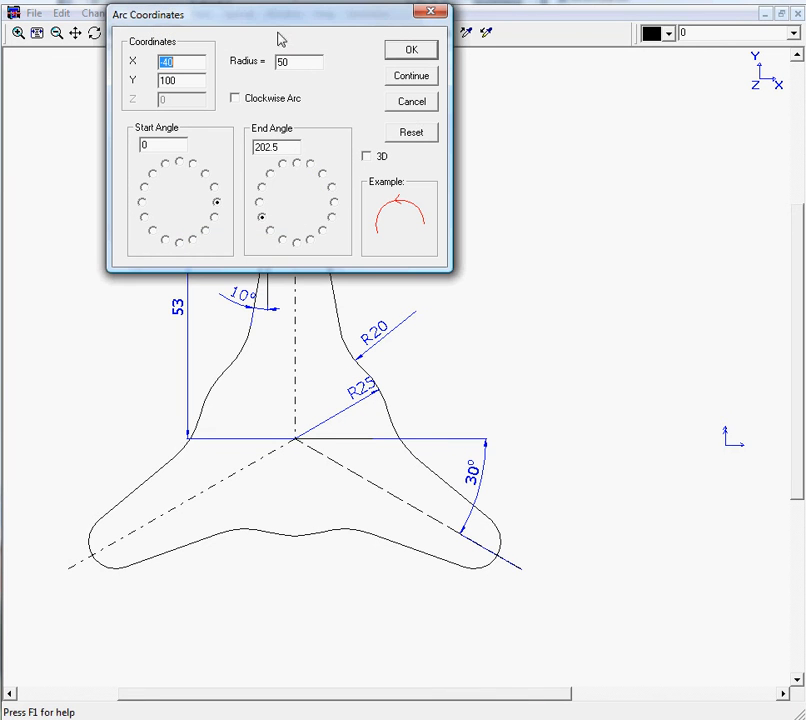
{"action": "left_click", "coordinate": [422, 135]}
{"action": "left_click_drag", "start_coordinate": [296, 28], "coordinate": [389, 105]}
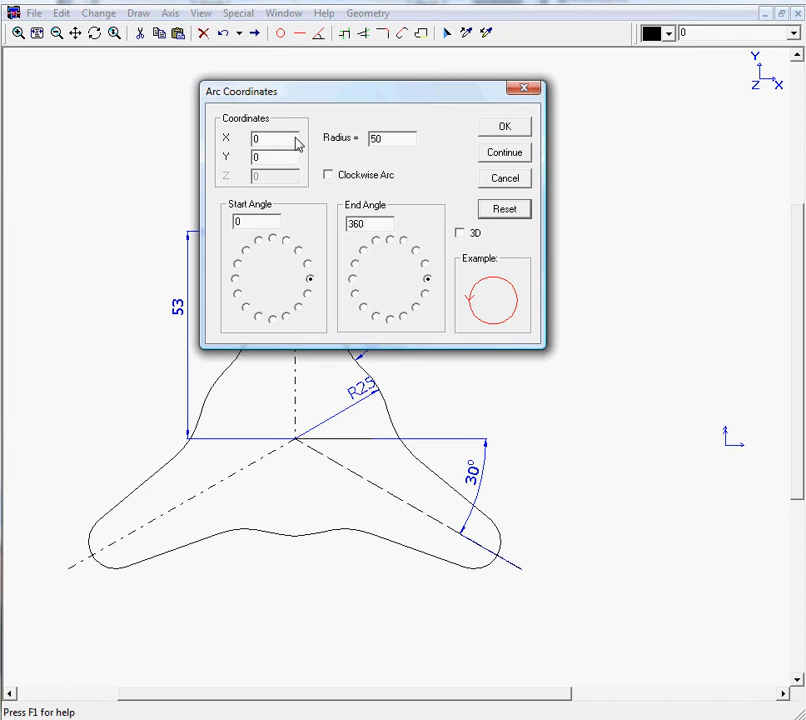
{"action": "left_click_drag", "start_coordinate": [385, 139], "coordinate": [320, 147]}
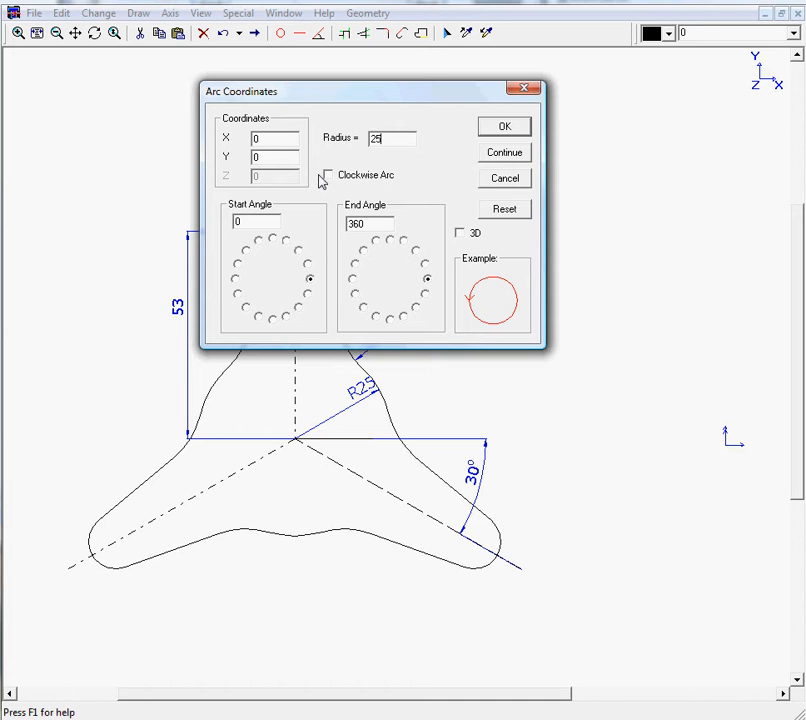
{"action": "left_click", "coordinate": [425, 264]}
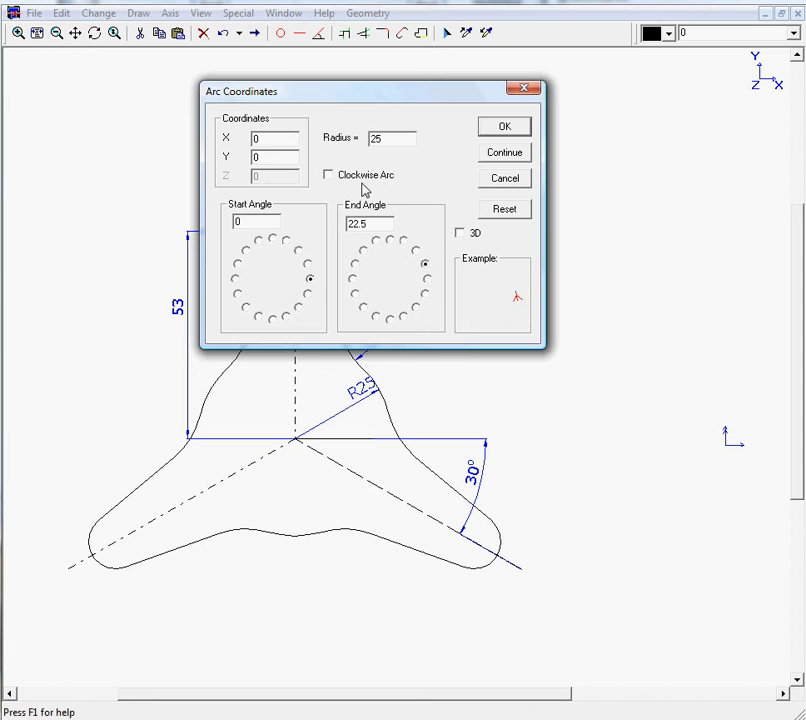
{"action": "left_click", "coordinate": [514, 132]}
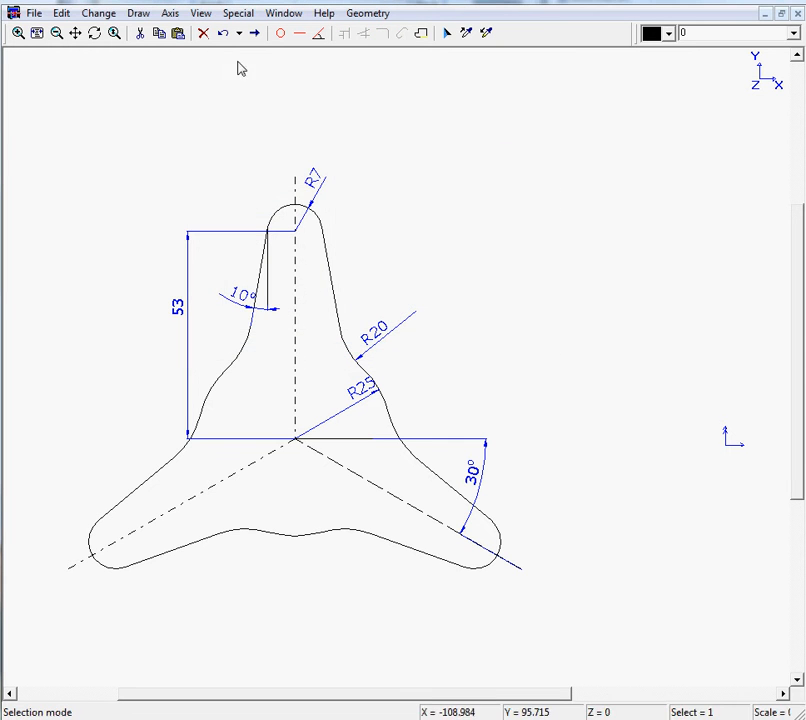
{"action": "left_click", "coordinate": [37, 34]}
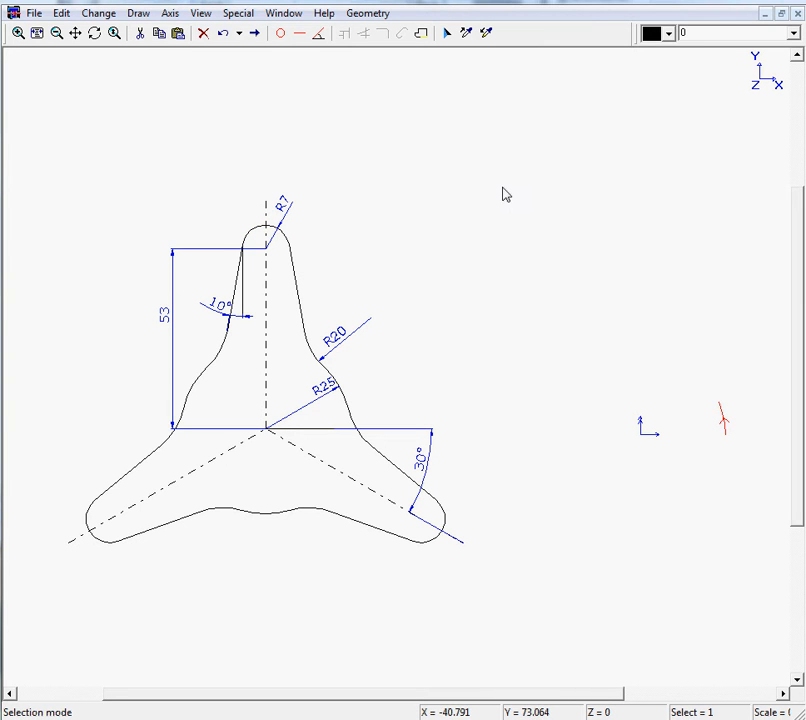
{"action": "key", "text": "Escape"}
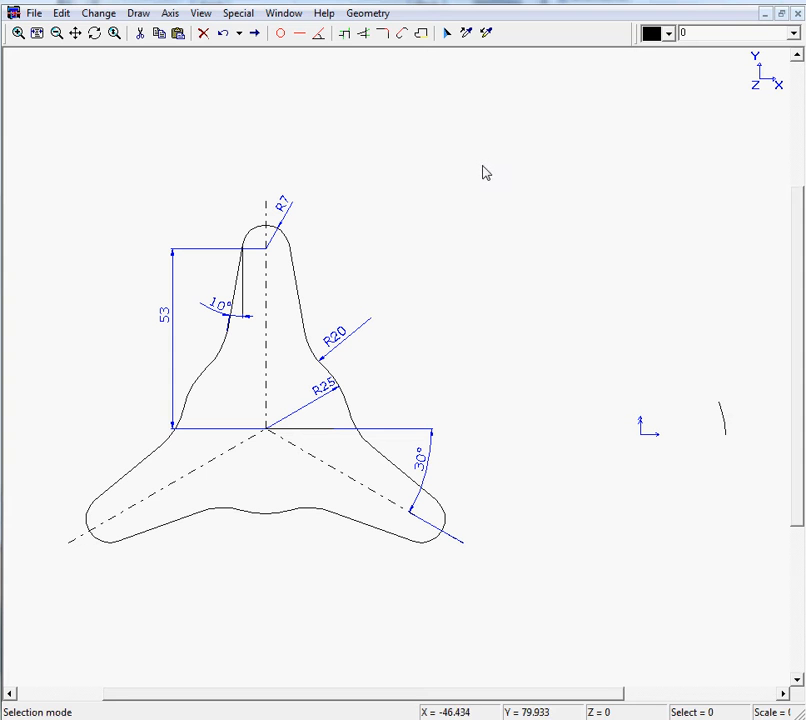
Draw a clockwise arc centred at X 0, Y 53 with radius 7, from 90 to 22.5 degrees.
{"action": "left_click", "coordinate": [283, 33]}
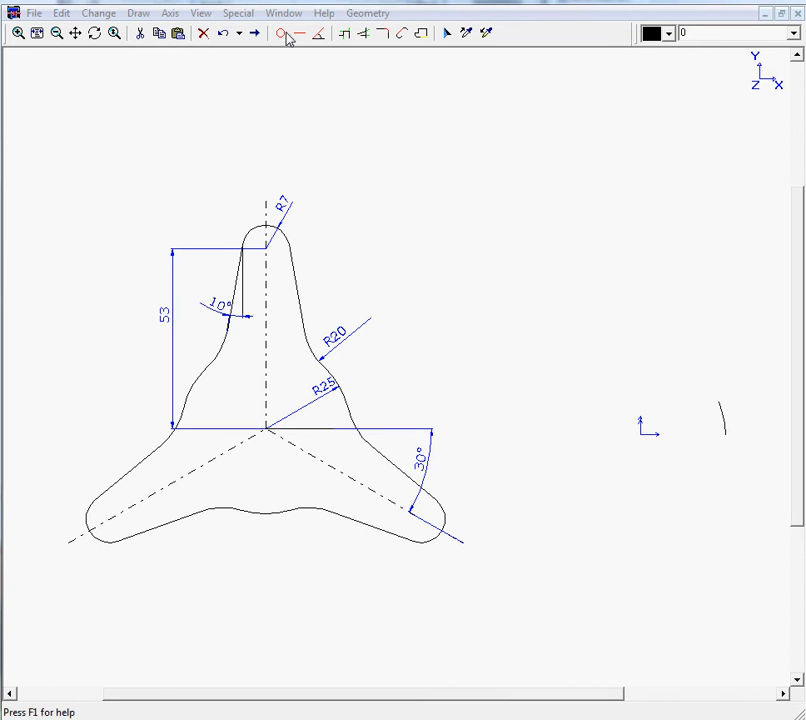
{"action": "mouse_move", "coordinate": [323, 91]}
{"action": "left_mouse_down"}
{"action": "mouse_move", "coordinate": [355, 102]}
{"action": "mouse_move", "coordinate": [435, 51]}
{"action": "left_mouse_up"}
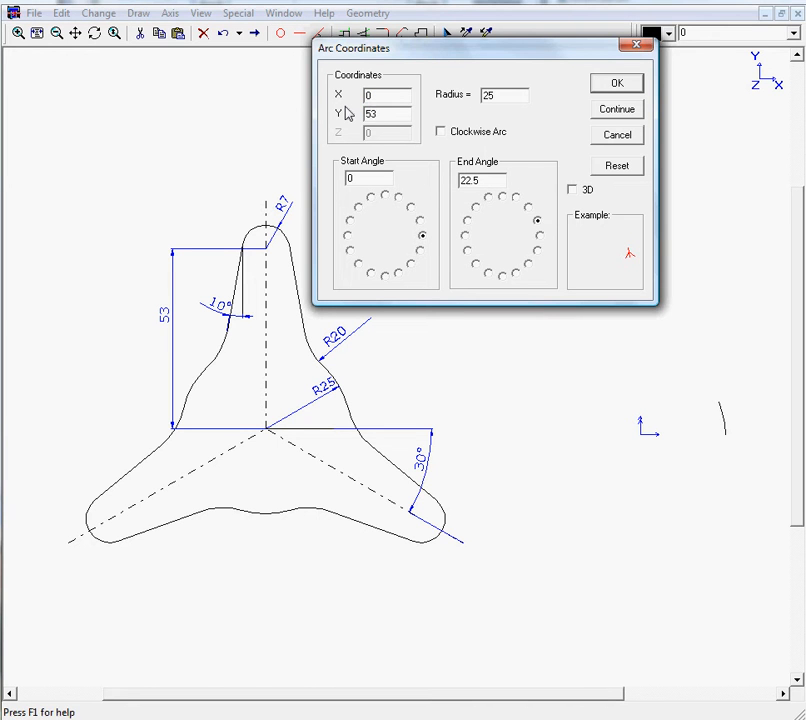
{"action": "left_click_drag", "start_coordinate": [495, 96], "coordinate": [450, 103]}
{"action": "left_click", "coordinate": [442, 133]}
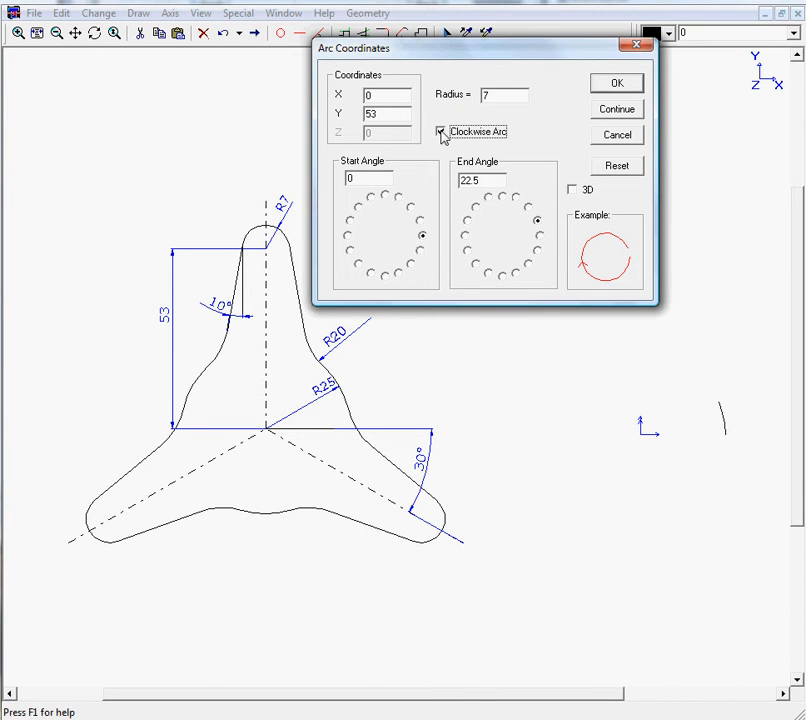
{"action": "left_click", "coordinate": [386, 196]}
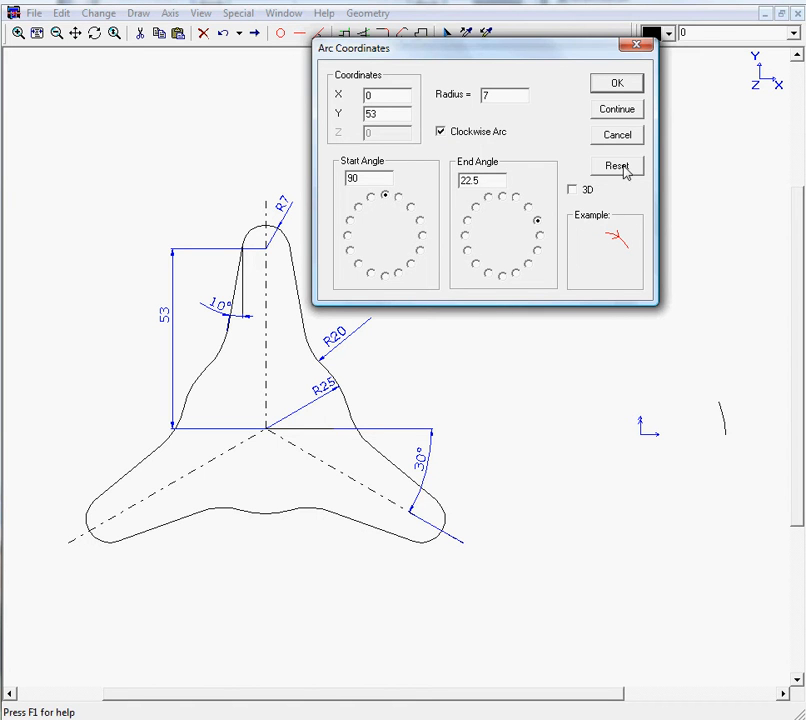
{"action": "left_click", "coordinate": [617, 84]}
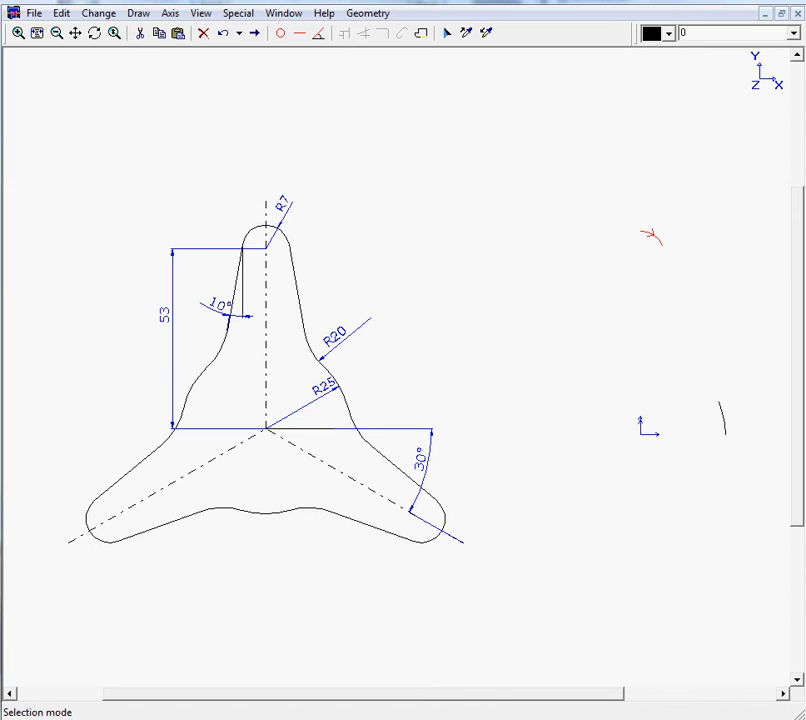
{"action": "left_click", "coordinate": [322, 36]}
{"action": "left_click_drag", "start_coordinate": [353, 29], "coordinate": [491, 92]}
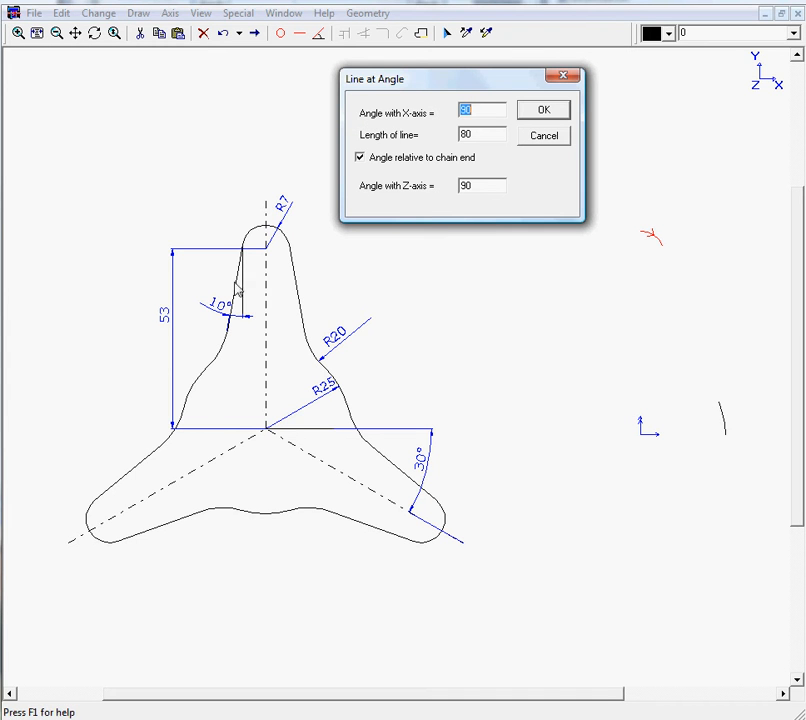
{"action": "left_click", "coordinate": [526, 137]}
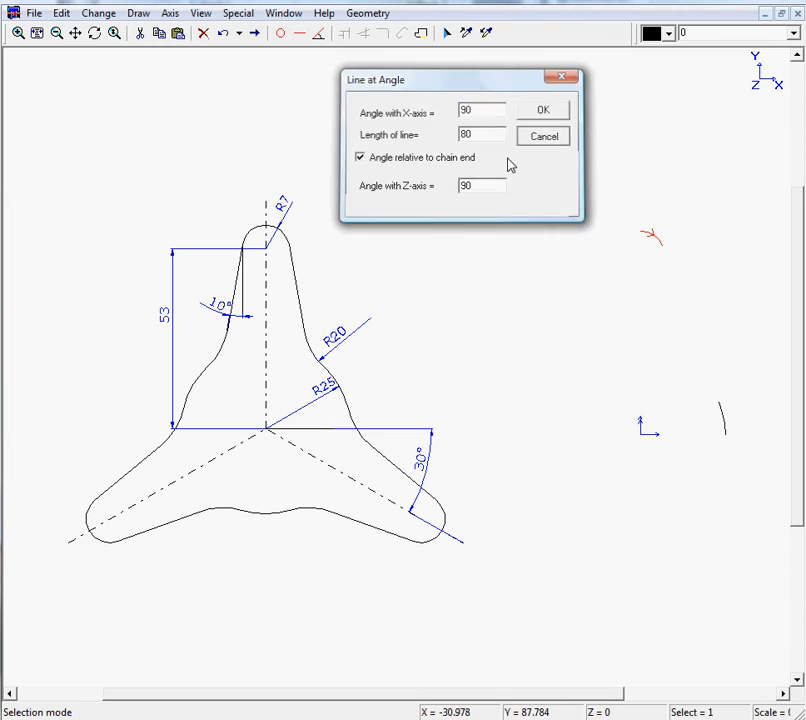
Add a line at an absolute angle of -80 degrees to the end of the radius 7 arc.
{"action": "mouse_move", "coordinate": [301, 313]}
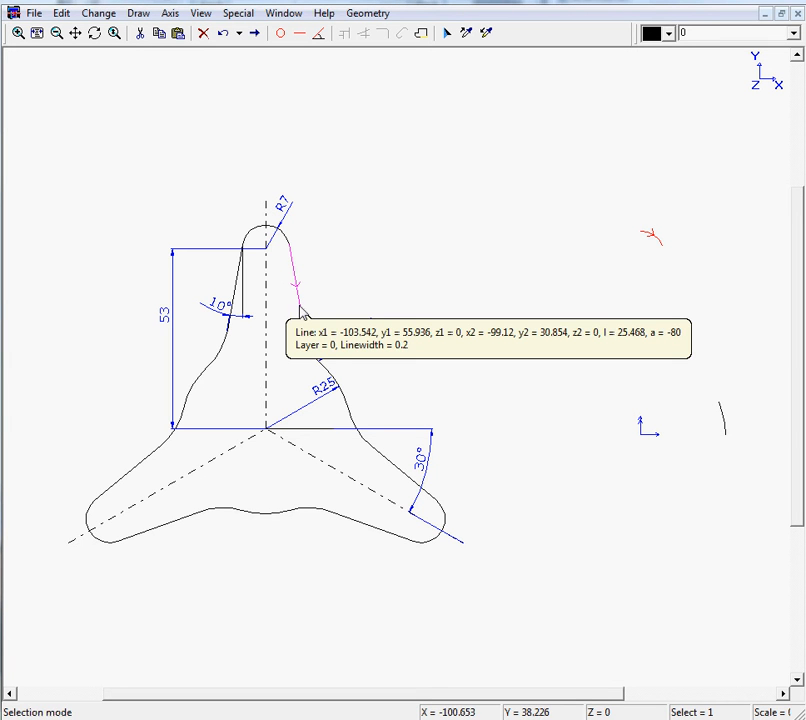
{"action": "left_click", "coordinate": [319, 33]}
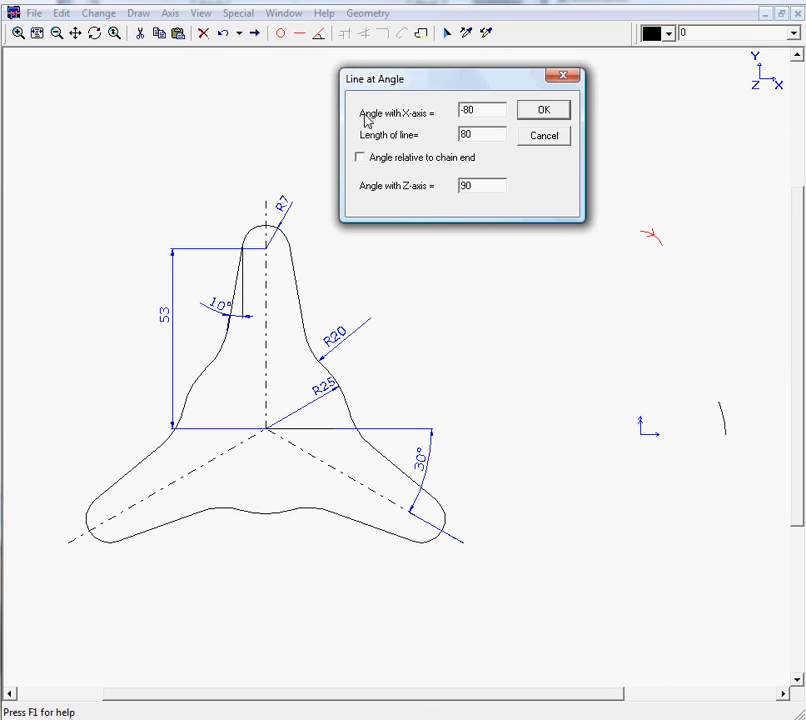
{"action": "double_click", "coordinate": [471, 127]}
{"action": "left_click", "coordinate": [533, 116]}
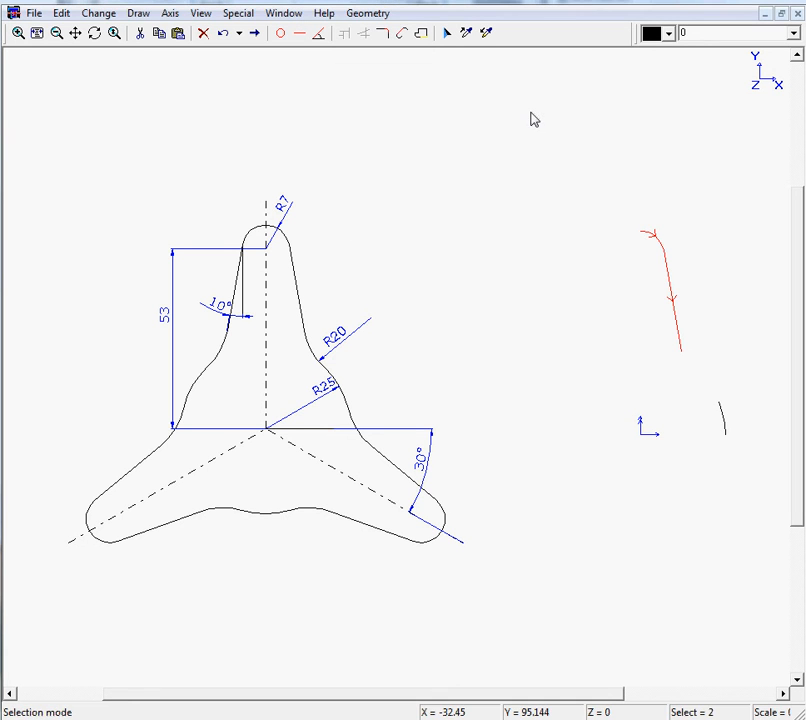
Add the radius 25 arc to the selected chain and join it to the line with a radius 20 fillet, without replacing old fillets.
{"action": "left_click", "coordinate": [18, 33]}
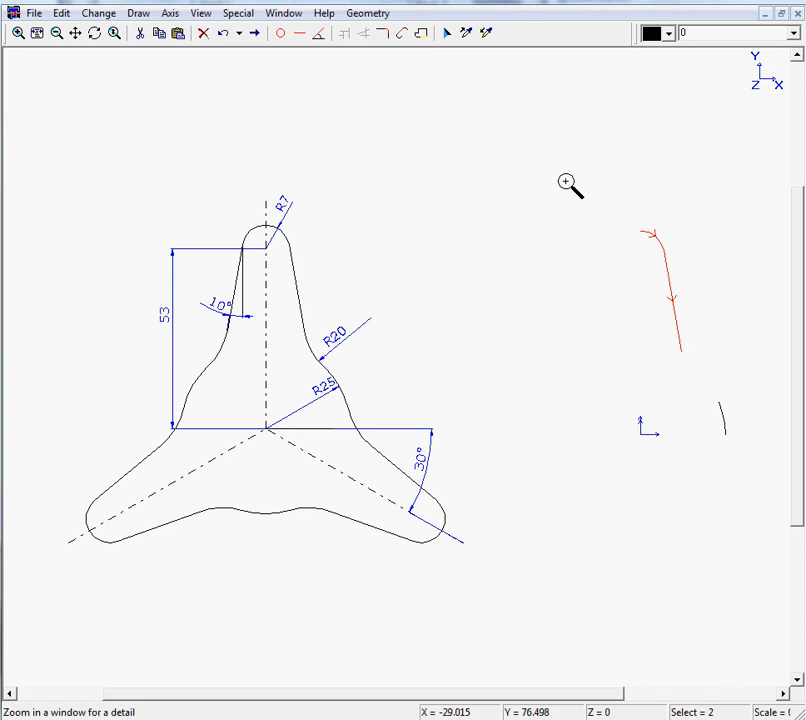
{"action": "left_click_drag", "start_coordinate": [582, 208], "coordinate": [741, 445]}
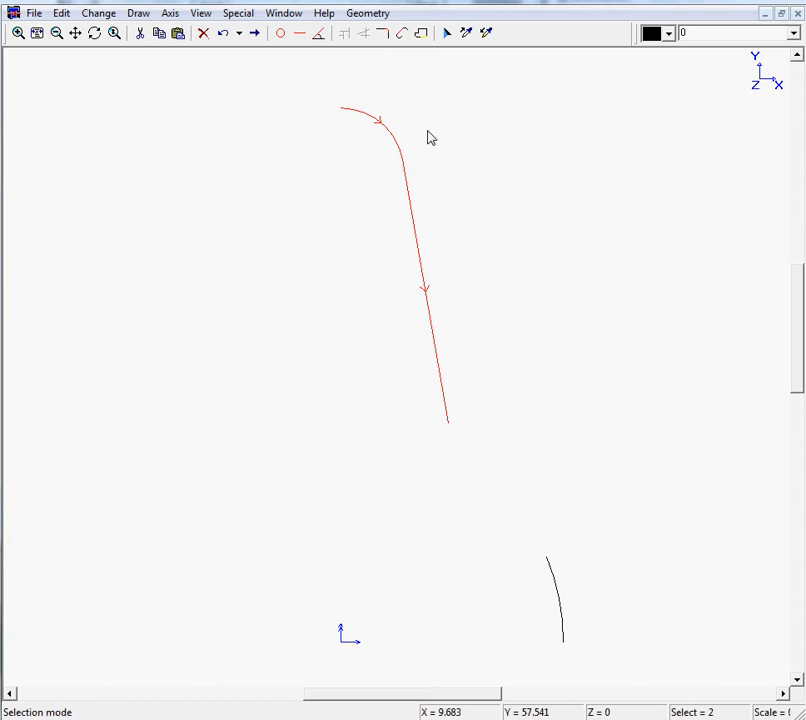
{"action": "left_click", "coordinate": [57, 34]}
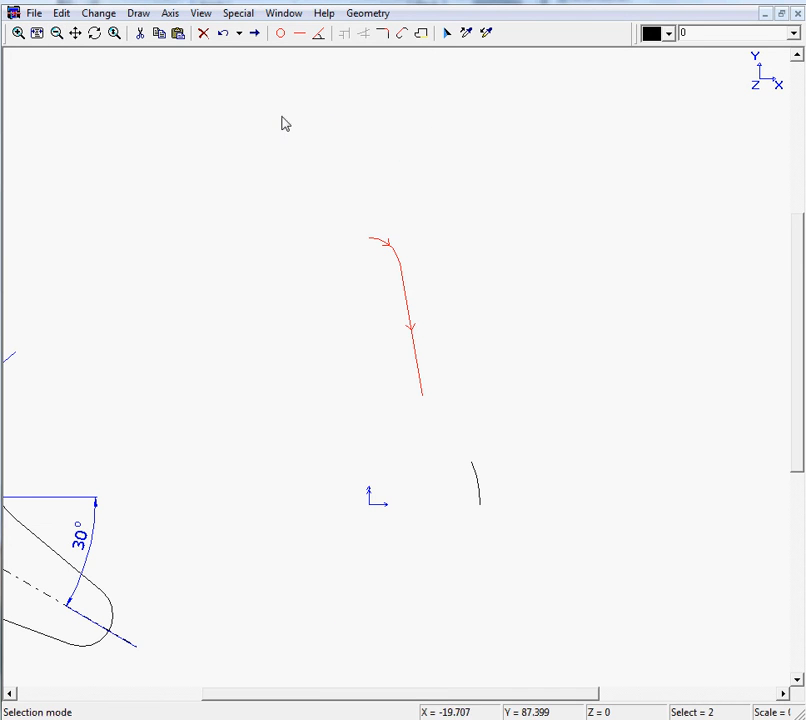
{"action": "left_click", "coordinate": [479, 508]}
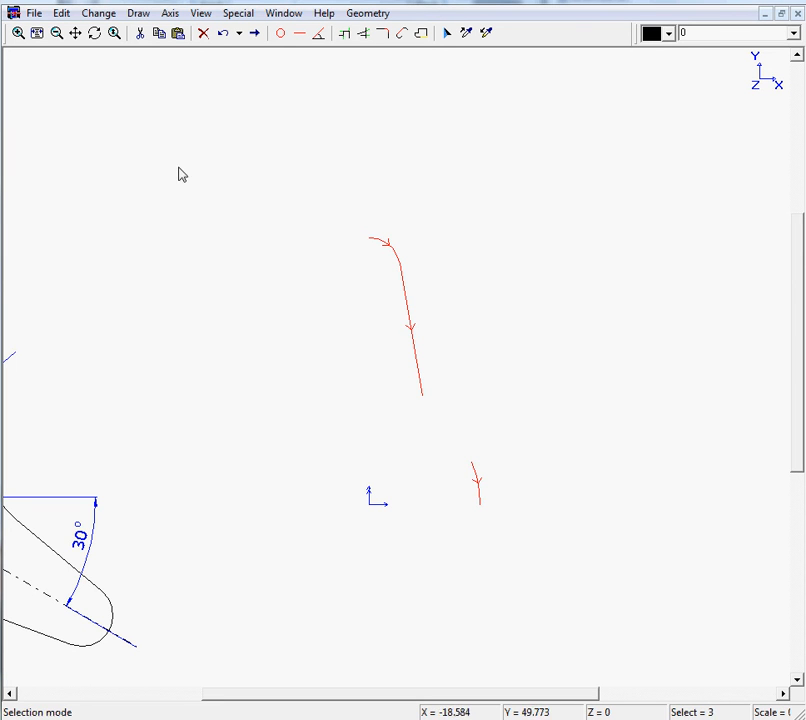
{"action": "left_click", "coordinate": [57, 34]}
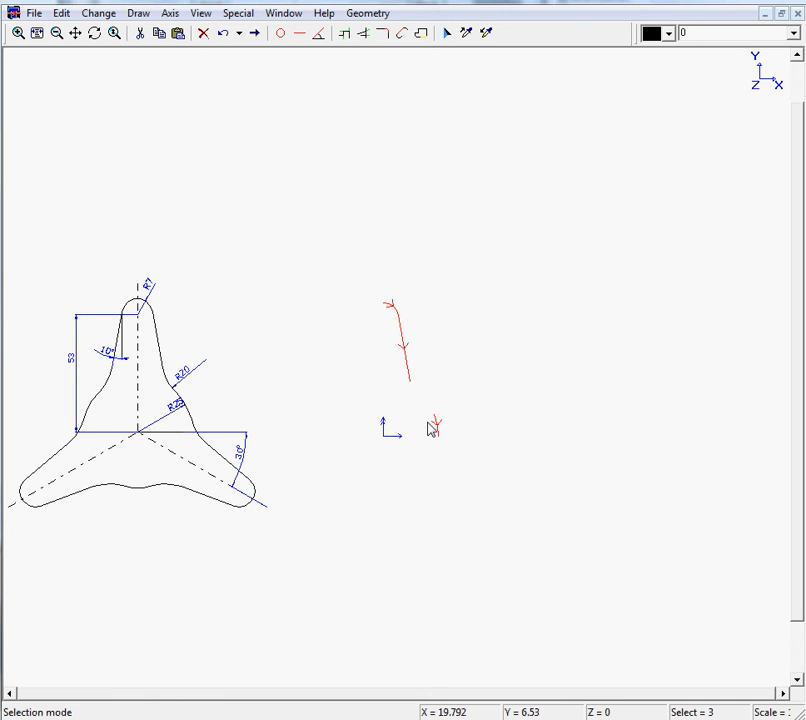
{"action": "left_click", "coordinate": [382, 34]}
{"action": "left_click_drag", "start_coordinate": [371, 25], "coordinate": [282, 69]}
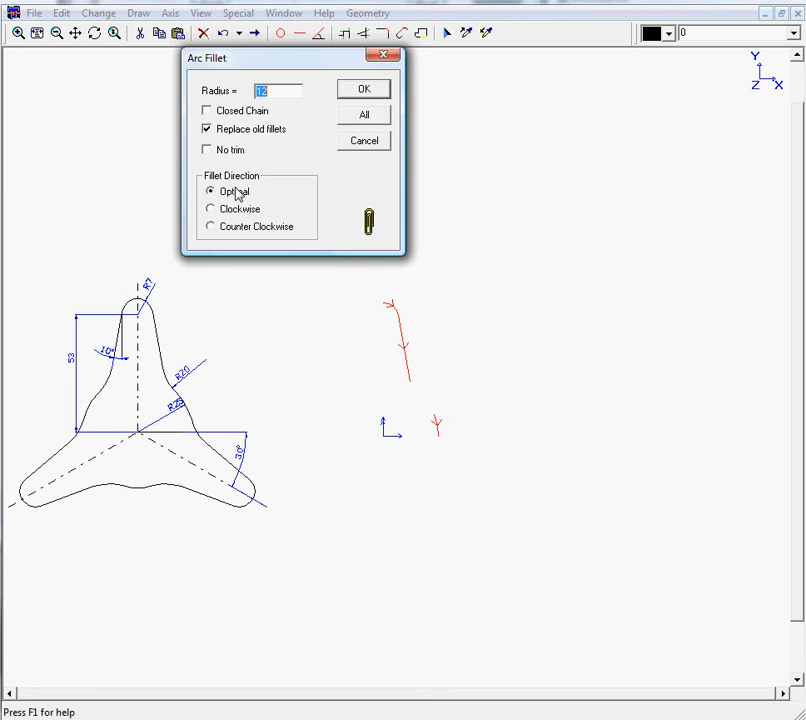
{"action": "left_click", "coordinate": [207, 130]}
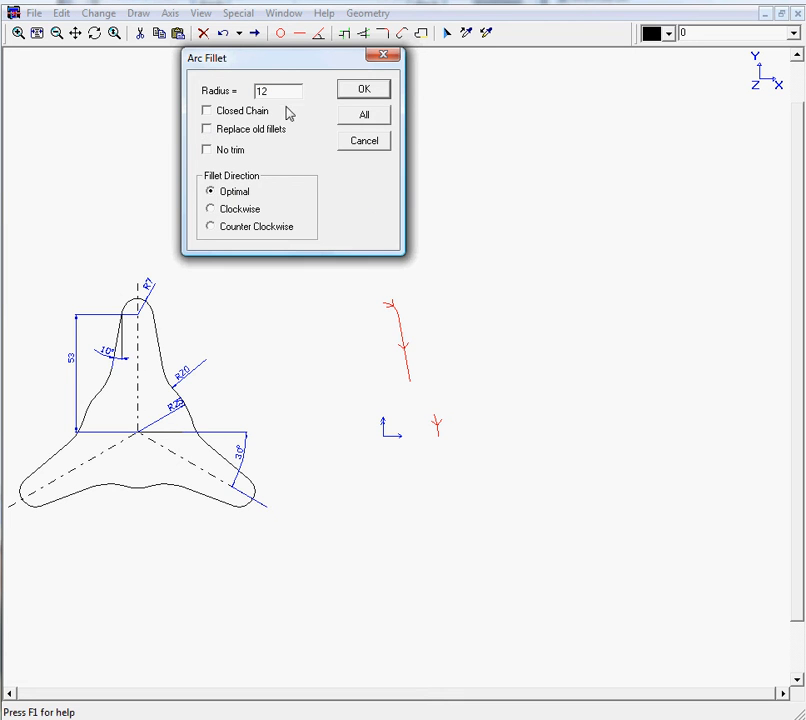
{"action": "left_click_drag", "start_coordinate": [270, 90], "coordinate": [208, 84]}
{"action": "type", "text": "20"}
{"action": "left_click", "coordinate": [364, 90]}
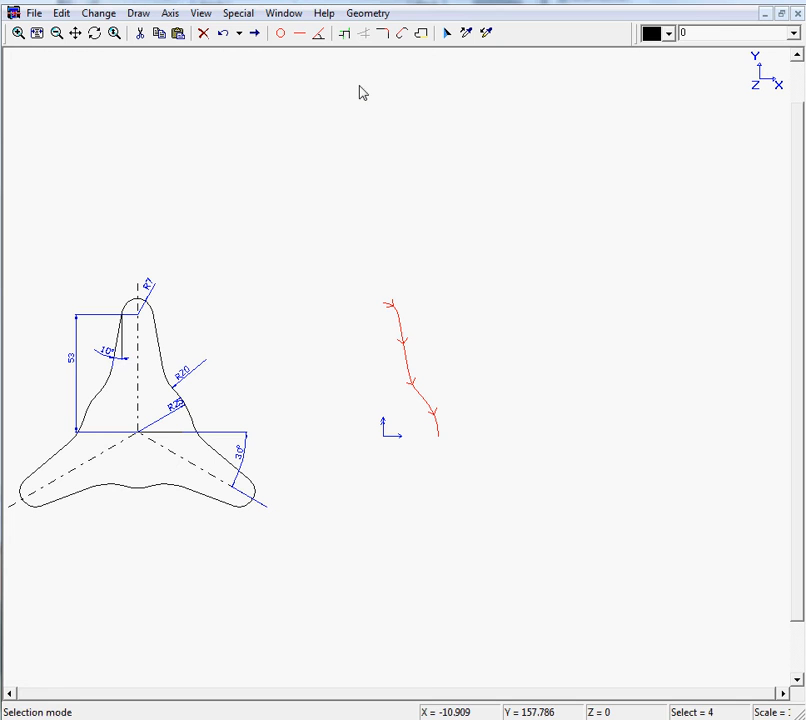
Shorten the free end of the radius 25 arc and reverse the direction of the selected chain.
{"action": "left_click", "coordinate": [447, 36]}
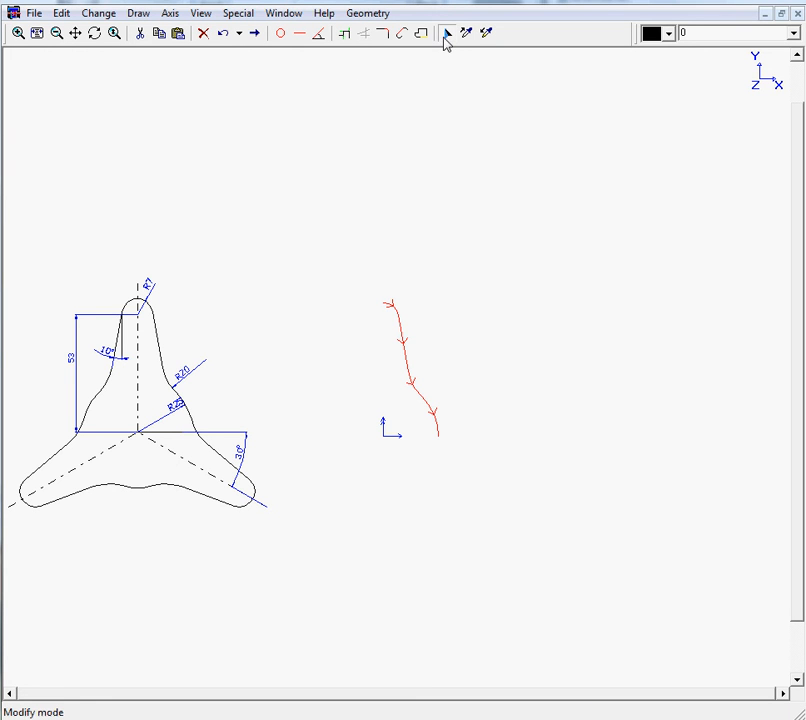
{"action": "left_click", "coordinate": [441, 423]}
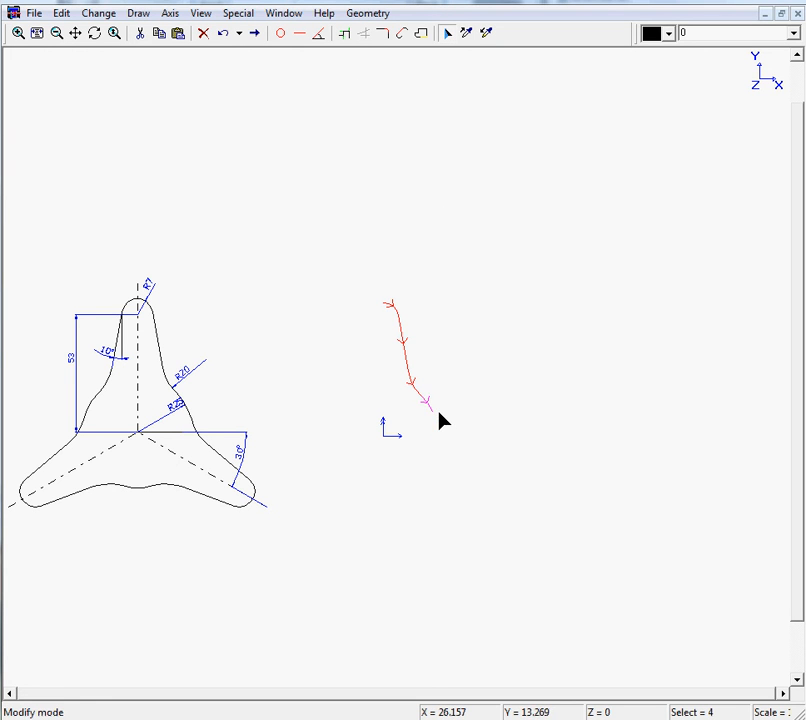
{"action": "left_click", "coordinate": [448, 35]}
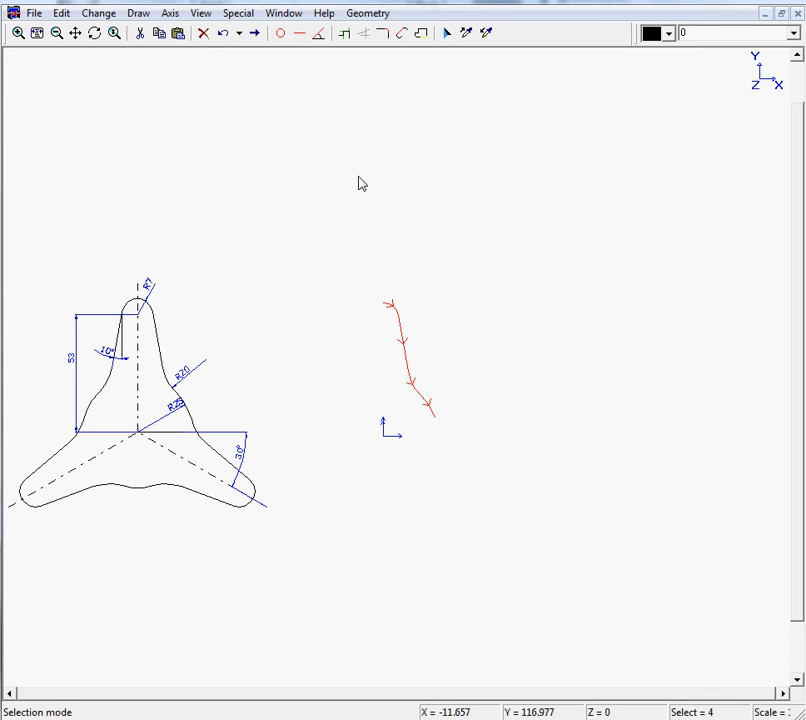
{"action": "left_click", "coordinate": [251, 16]}
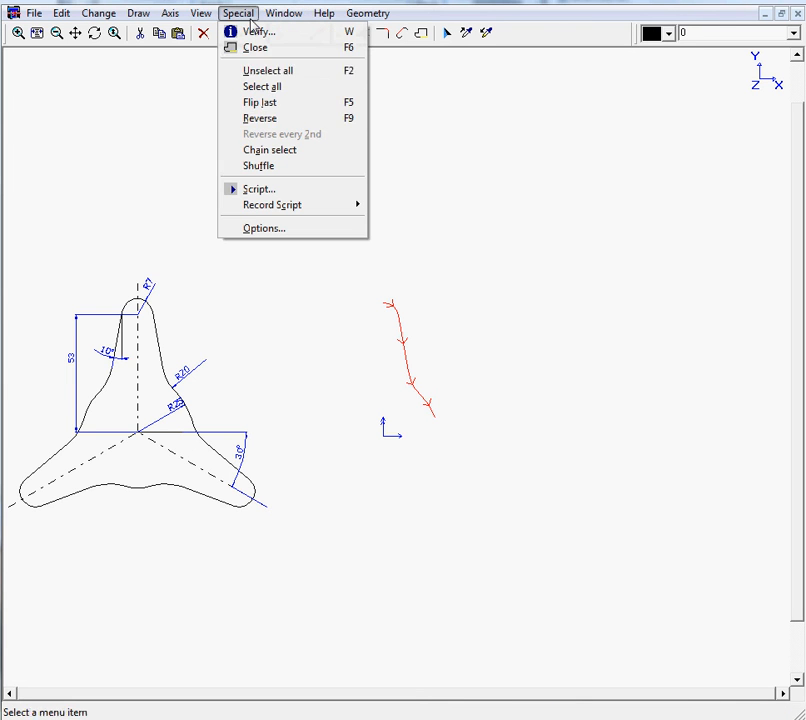
{"action": "left_click", "coordinate": [271, 120]}
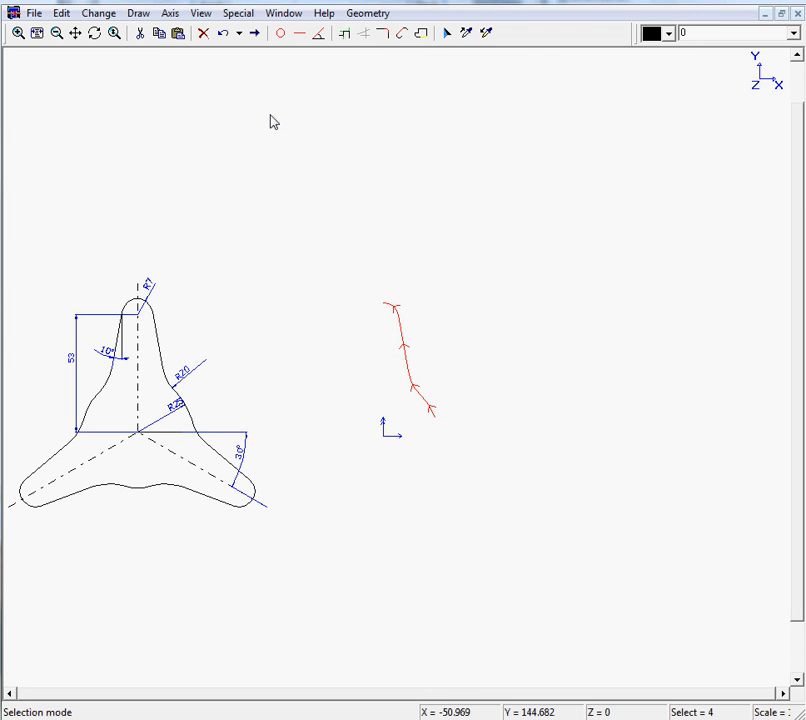
Copy the selected half-arm chain and paste one copy with mirrored X values, after resetting the paste settings.
{"action": "left_click", "coordinate": [62, 14]}
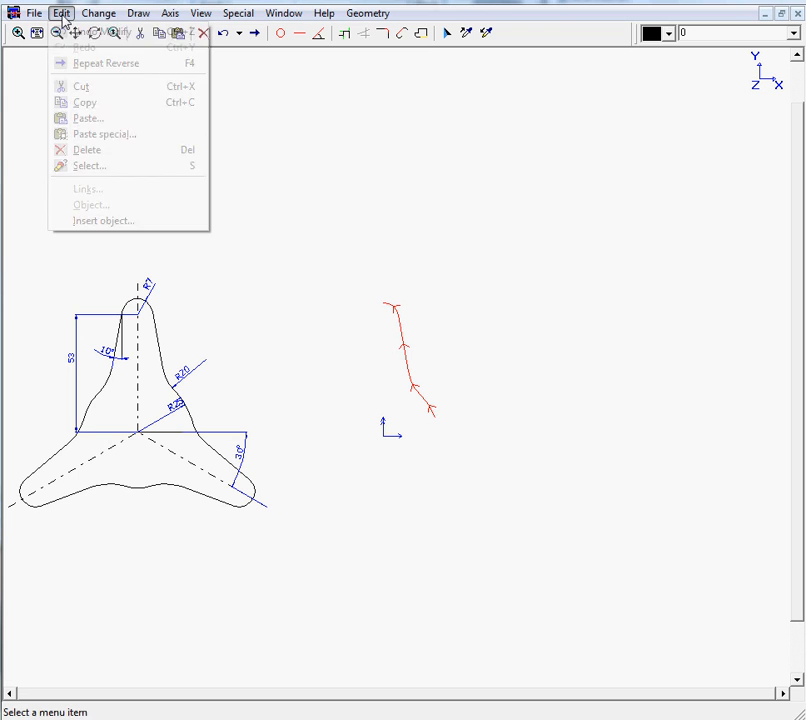
{"action": "left_click", "coordinate": [98, 104]}
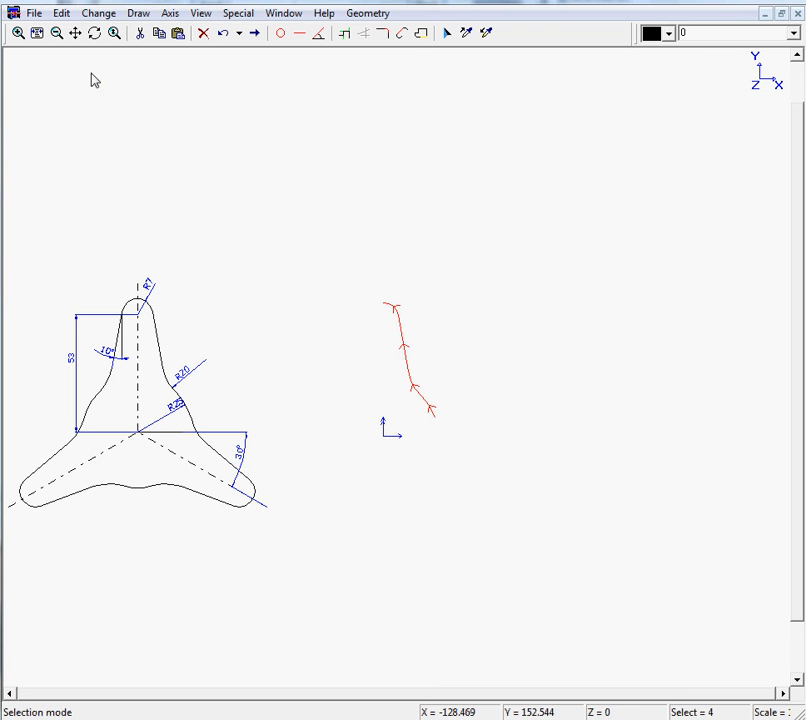
{"action": "left_click", "coordinate": [70, 16]}
{"action": "left_click", "coordinate": [100, 119]}
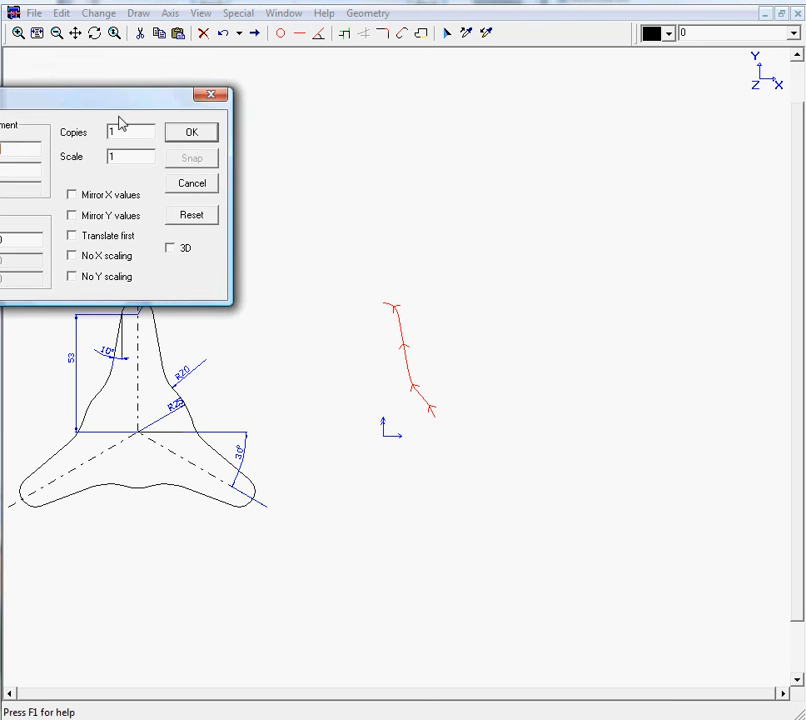
{"action": "left_click_drag", "start_coordinate": [117, 110], "coordinate": [477, 72]}
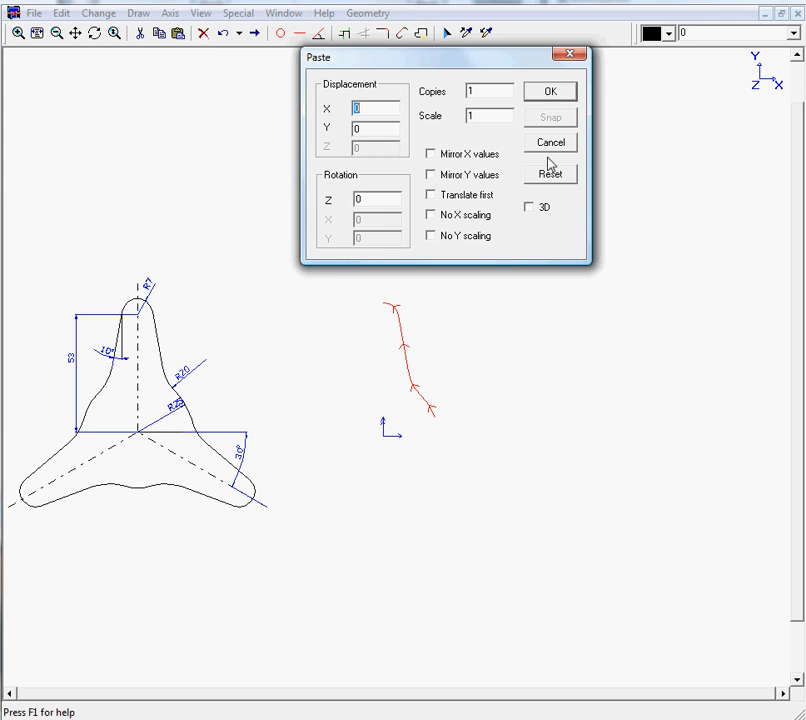
{"action": "left_click", "coordinate": [550, 178]}
{"action": "left_click_drag", "start_coordinate": [461, 65], "coordinate": [364, 62]}
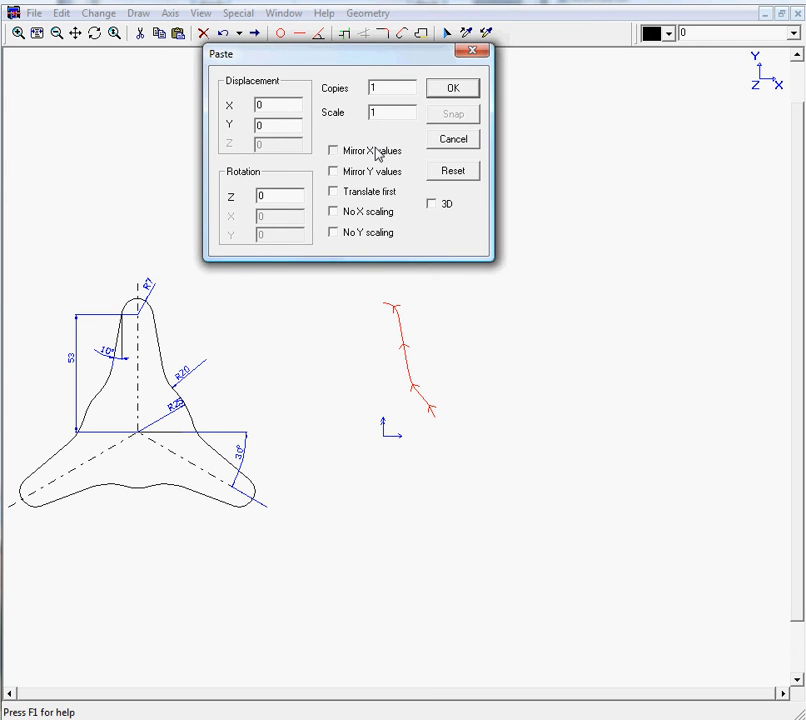
{"action": "left_click", "coordinate": [459, 91]}
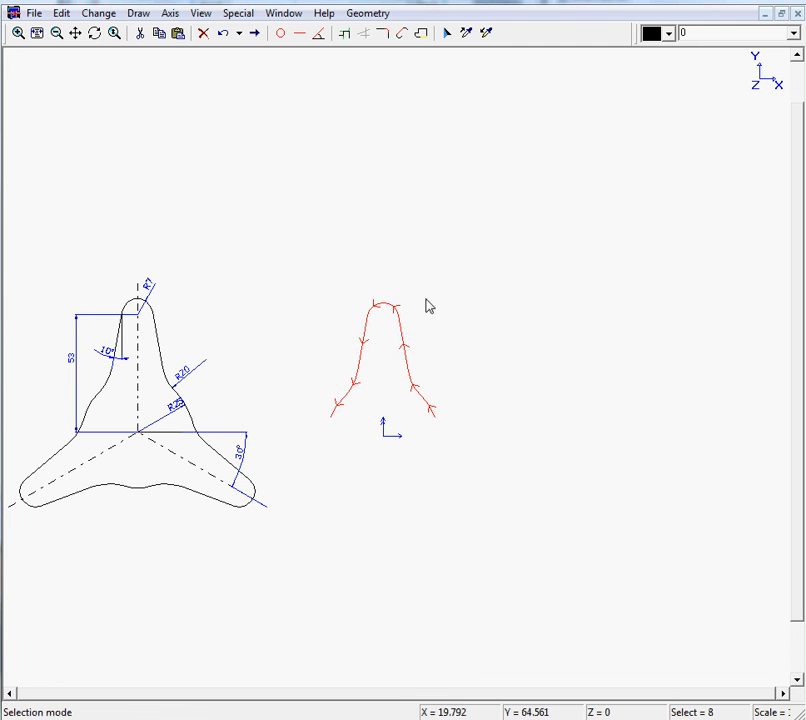
Copy the complete arm and paste 2 copies with a Z rotation of 240 degrees, without mirroring.
{"action": "mouse_move", "coordinate": [437, 404]}
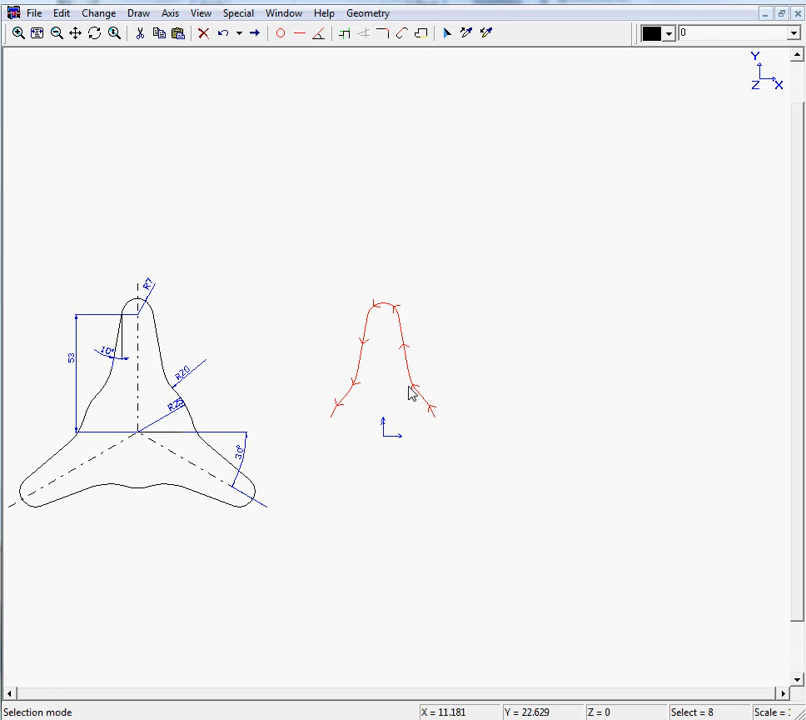
{"action": "mouse_move", "coordinate": [397, 318]}
{"action": "left_click", "coordinate": [62, 13]}
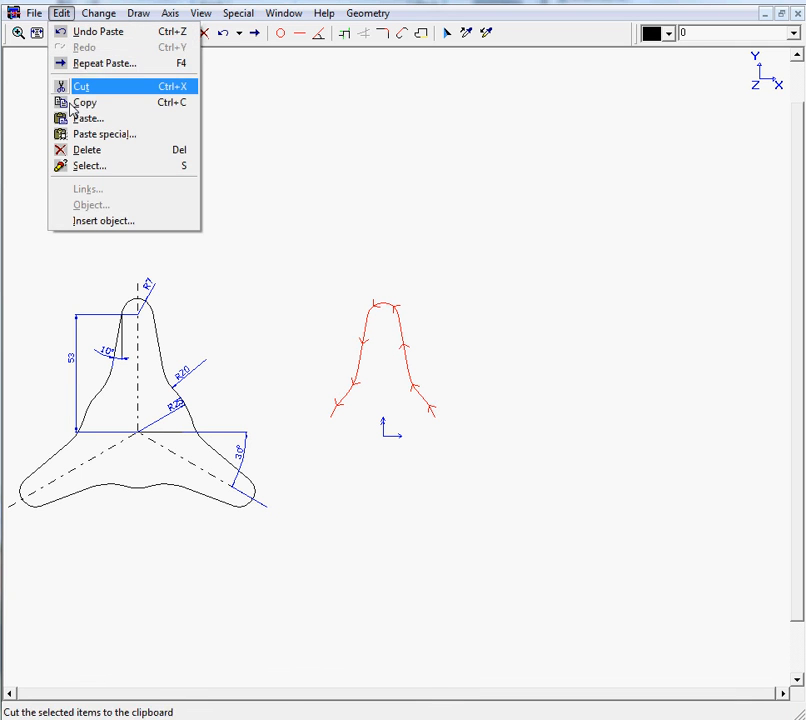
{"action": "left_click", "coordinate": [74, 102]}
{"action": "left_click", "coordinate": [62, 13]}
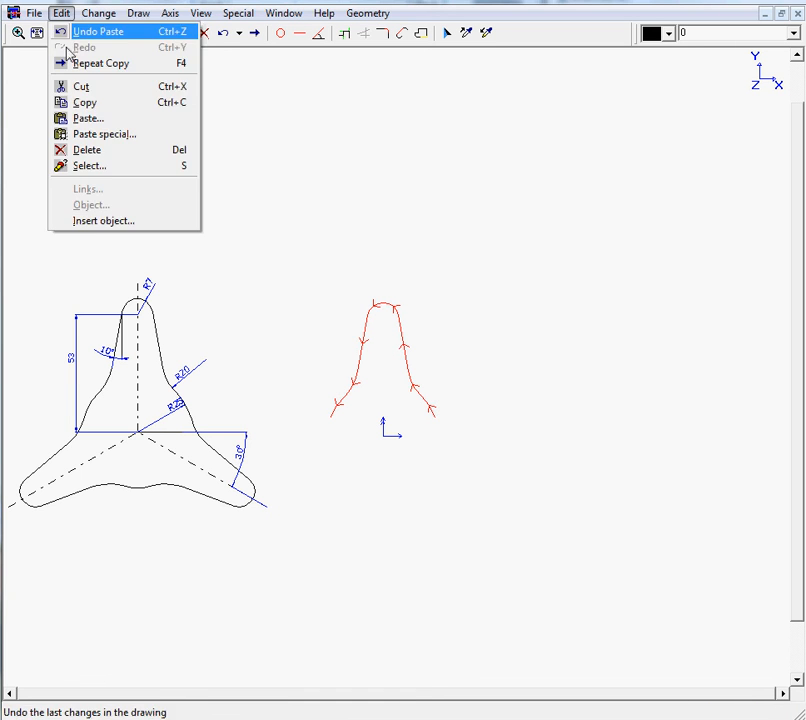
{"action": "left_click", "coordinate": [81, 117]}
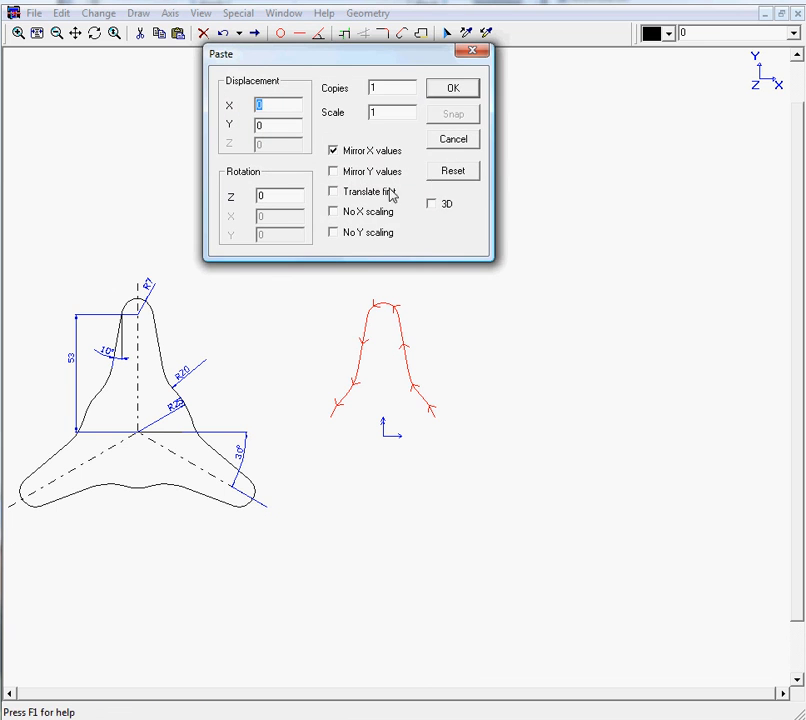
{"action": "left_click", "coordinate": [441, 177]}
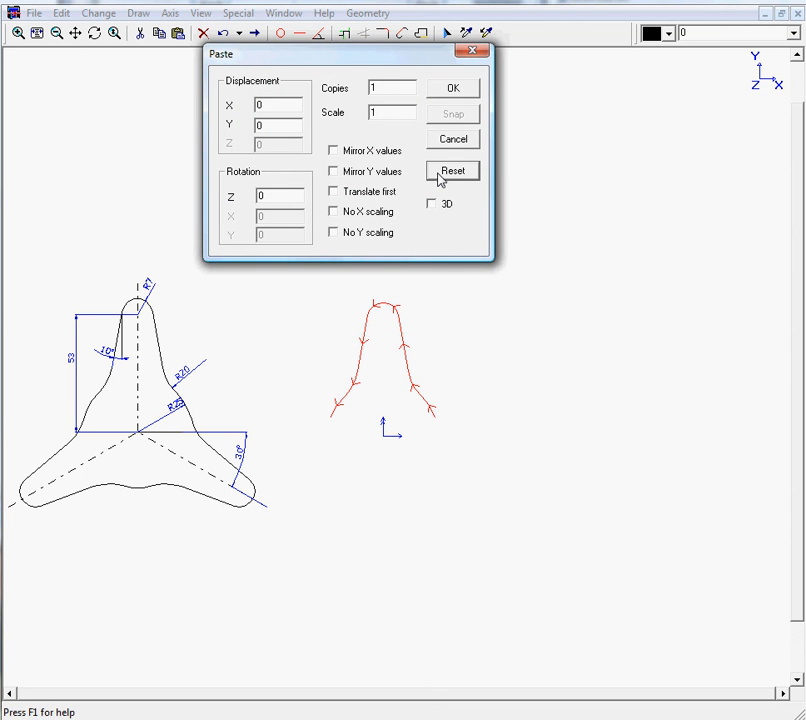
{"action": "double_click", "coordinate": [377, 88]}
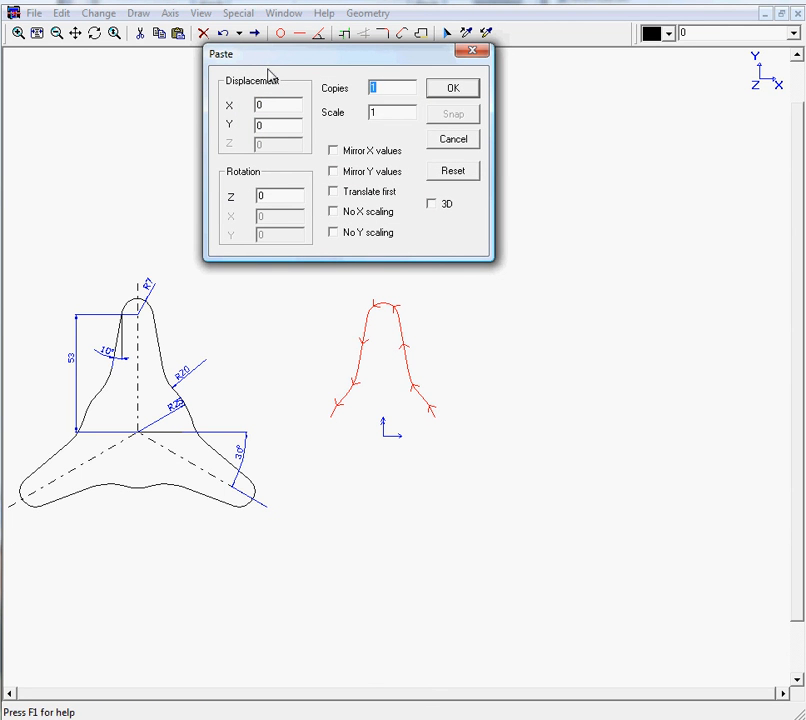
{"action": "double_click", "coordinate": [262, 196]}
{"action": "left_click", "coordinate": [372, 89]}
{"action": "left_click_drag", "start_coordinate": [271, 193], "coordinate": [251, 200]}
{"action": "left_click", "coordinate": [448, 88]}
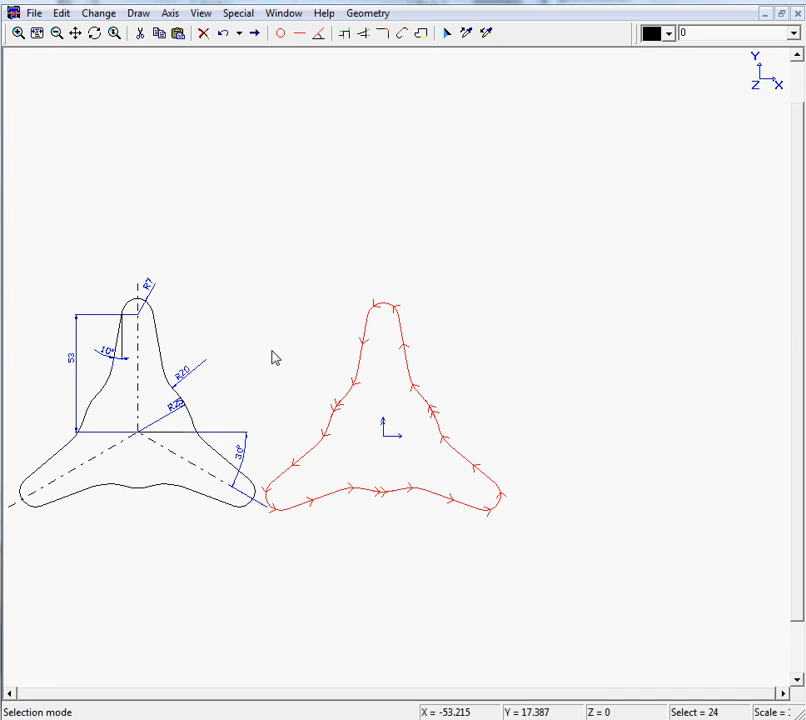
Merge the split arcs of the selected three-armed outline with Reduce and Optimize.
{"action": "left_click", "coordinate": [19, 34]}
{"action": "left_click_drag", "start_coordinate": [286, 347], "coordinate": [463, 479]}
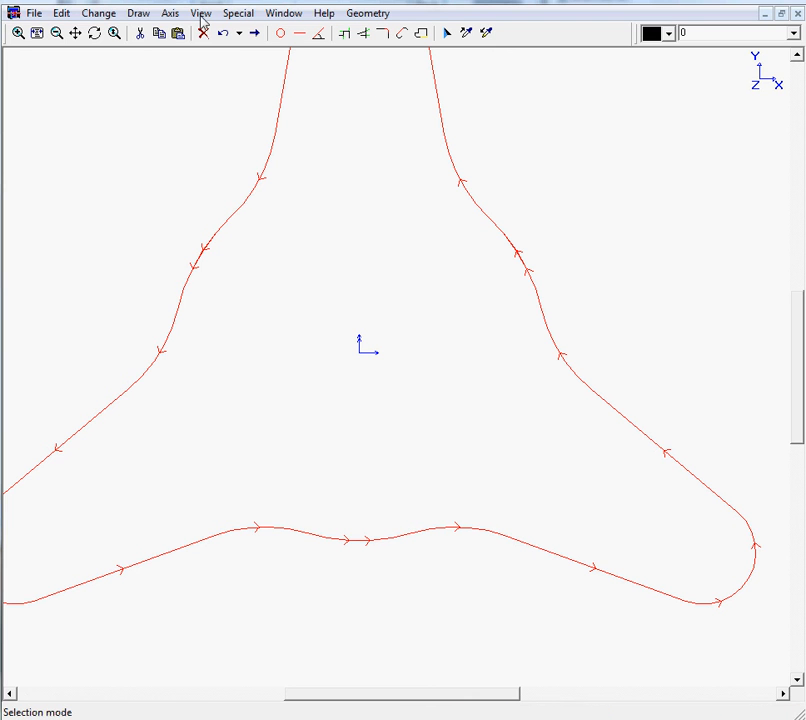
{"action": "left_click", "coordinate": [104, 15]}
{"action": "mouse_move", "coordinate": [151, 66]}
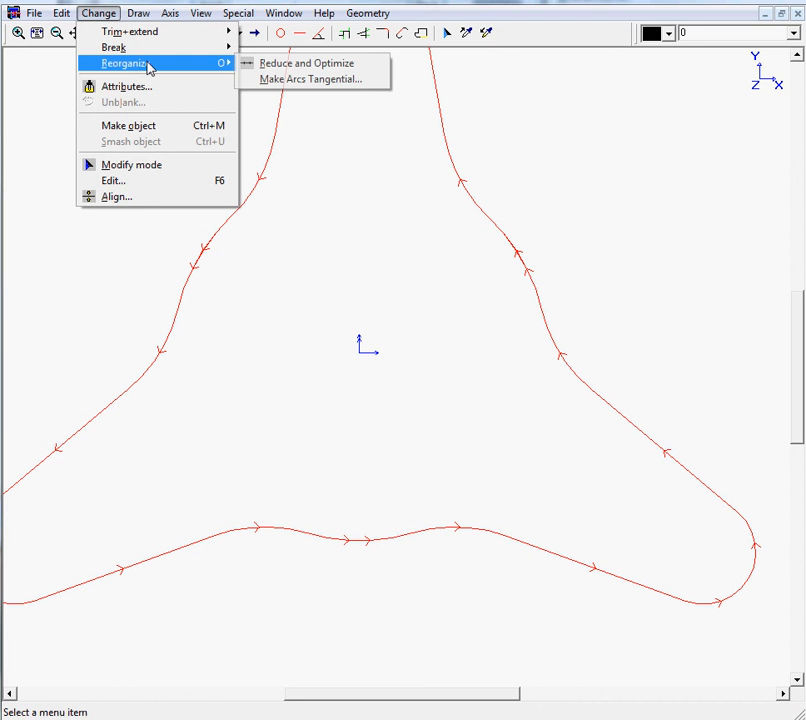
{"action": "left_click", "coordinate": [290, 66]}
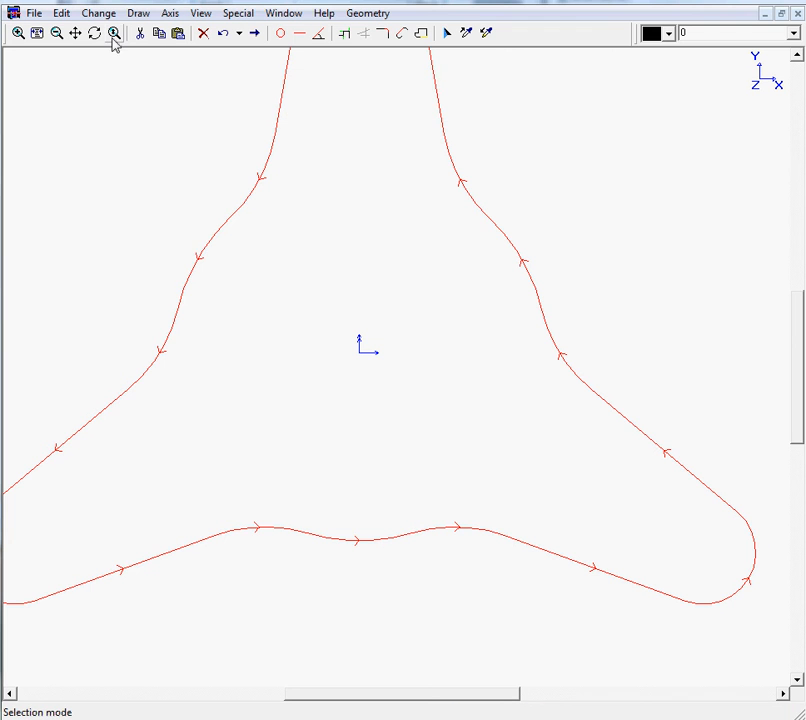
{"action": "left_click", "coordinate": [57, 34]}
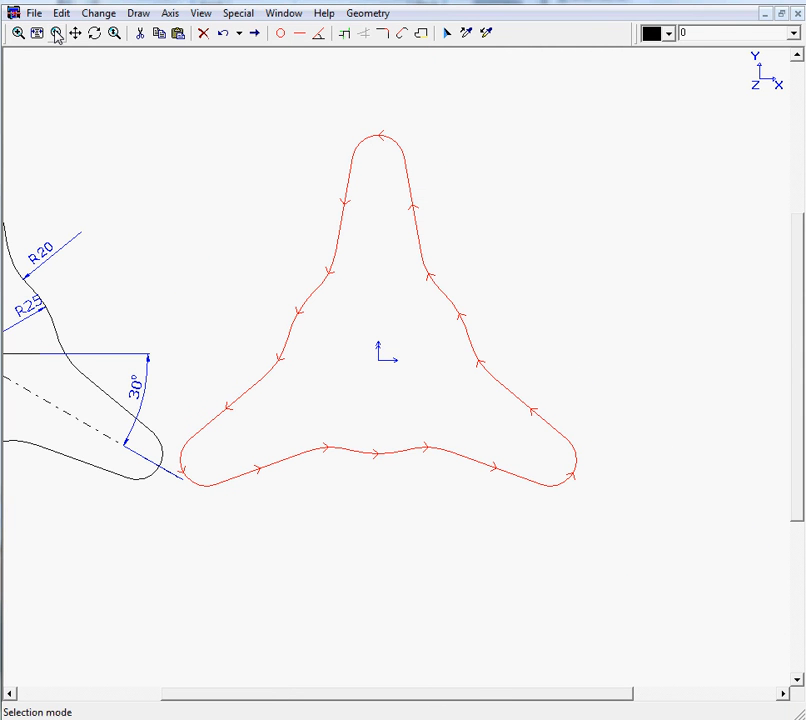
Undo the Reduce and Optimize operation and the paste of the two rotated arms.
{"action": "left_click", "coordinate": [226, 36]}
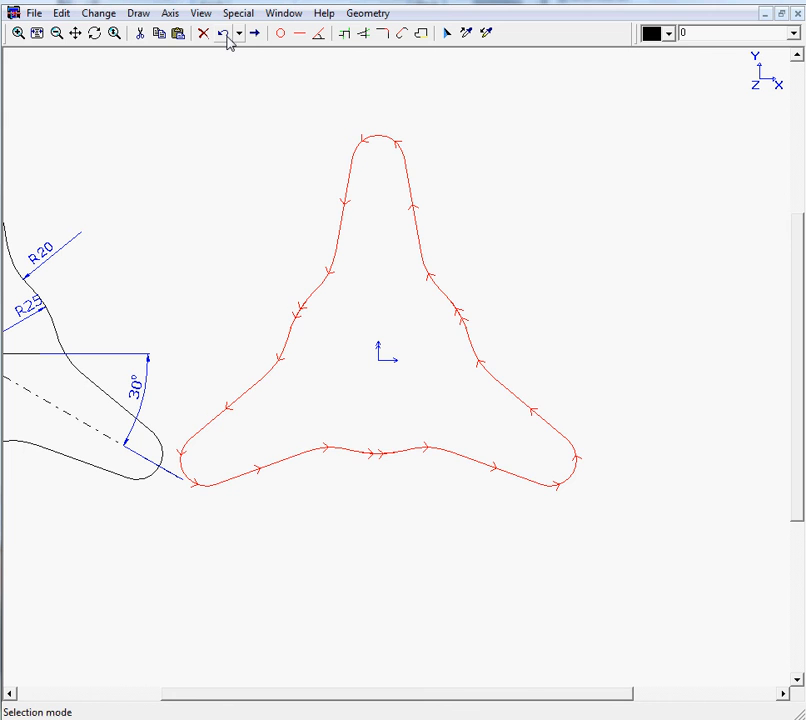
{"action": "left_click", "coordinate": [226, 36]}
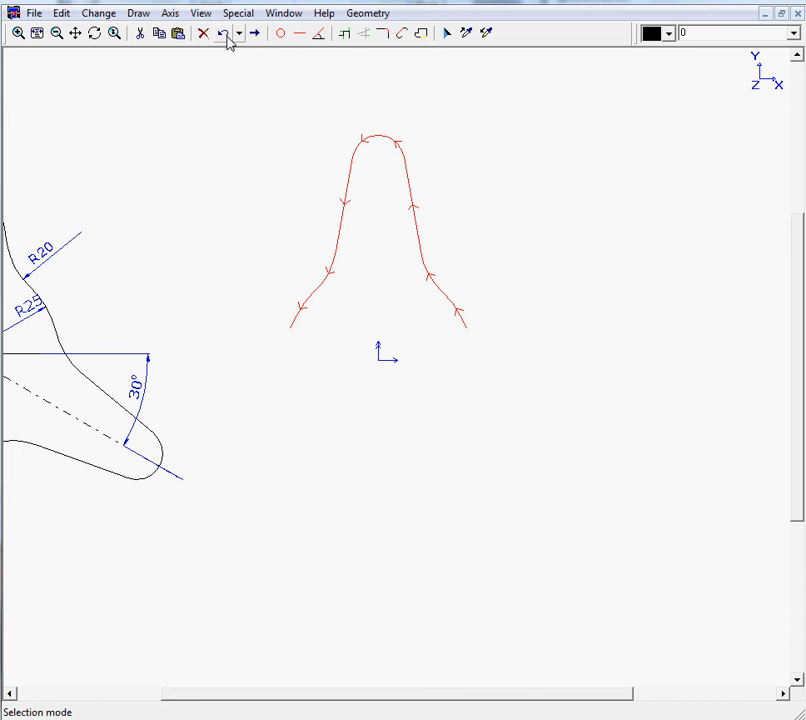
{"action": "left_click", "coordinate": [58, 35]}
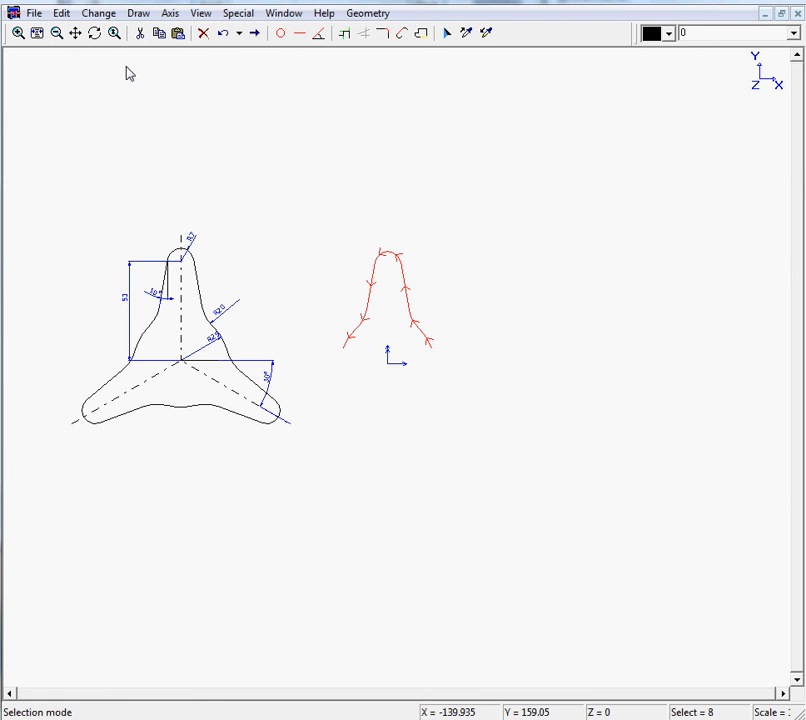
Cut the selected arm and paste 3 copies with a Z rotation of 360 degrees.
{"action": "left_click", "coordinate": [62, 13]}
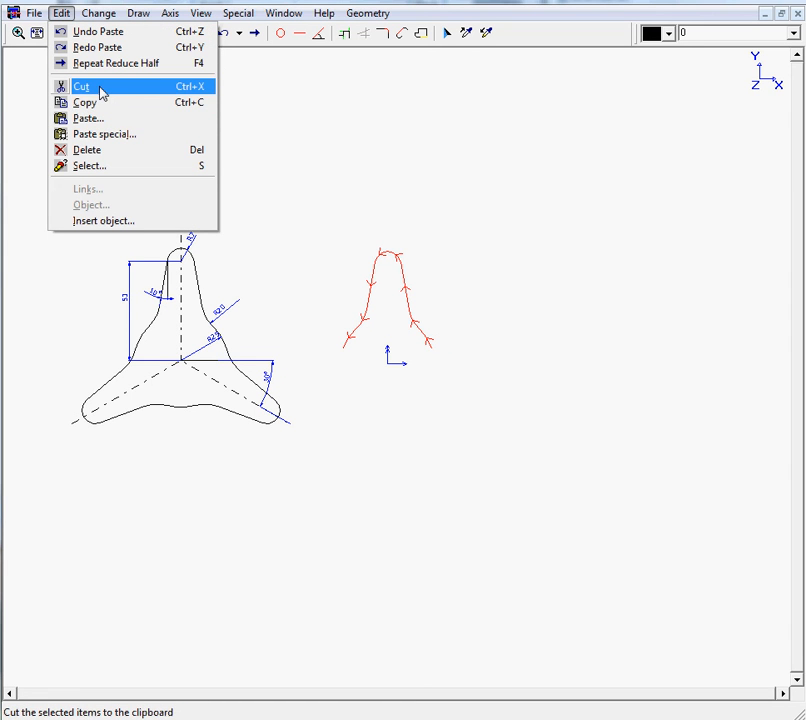
{"action": "left_click", "coordinate": [101, 89]}
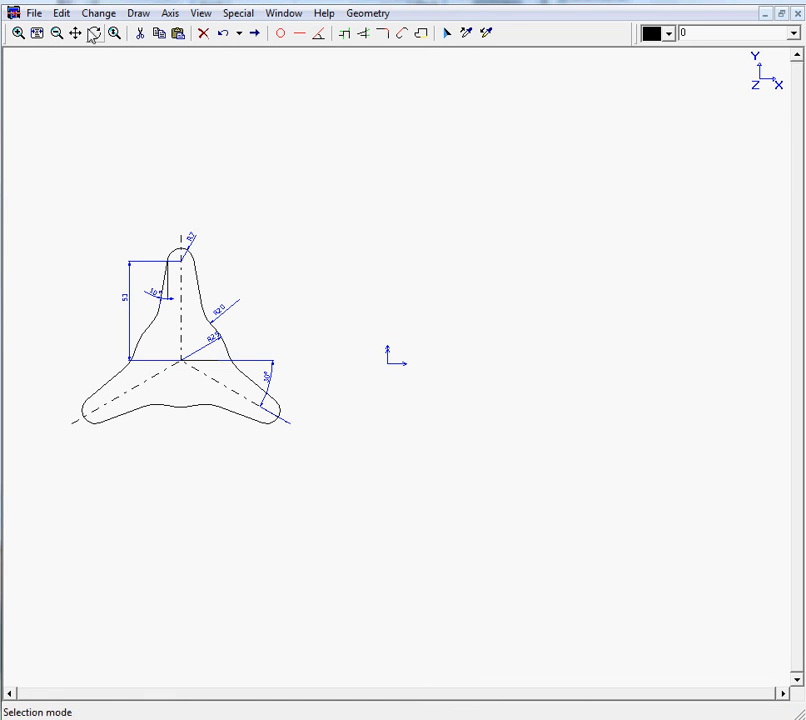
{"action": "left_click", "coordinate": [61, 13]}
{"action": "left_click", "coordinate": [86, 119]}
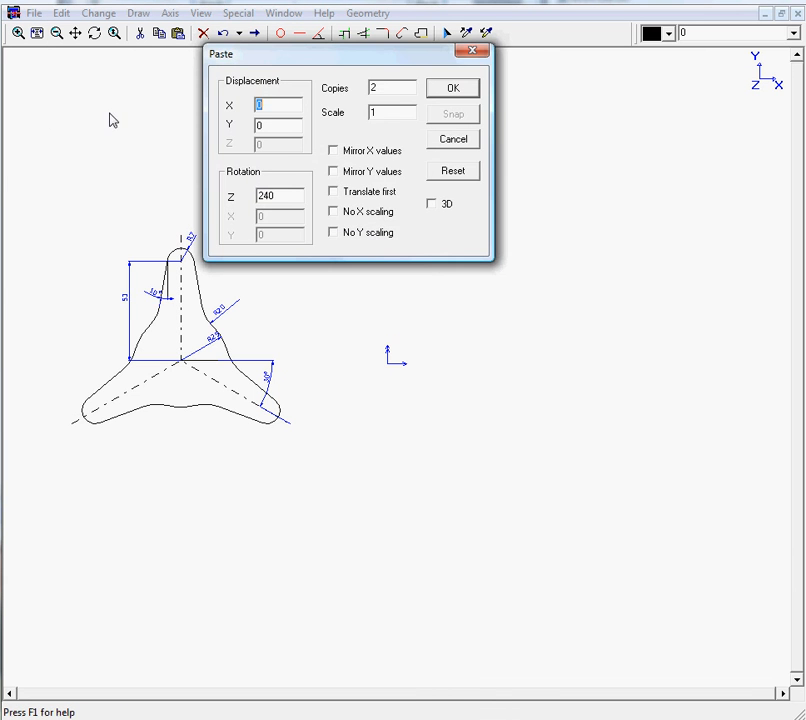
{"action": "left_click_drag", "start_coordinate": [265, 62], "coordinate": [305, 70]}
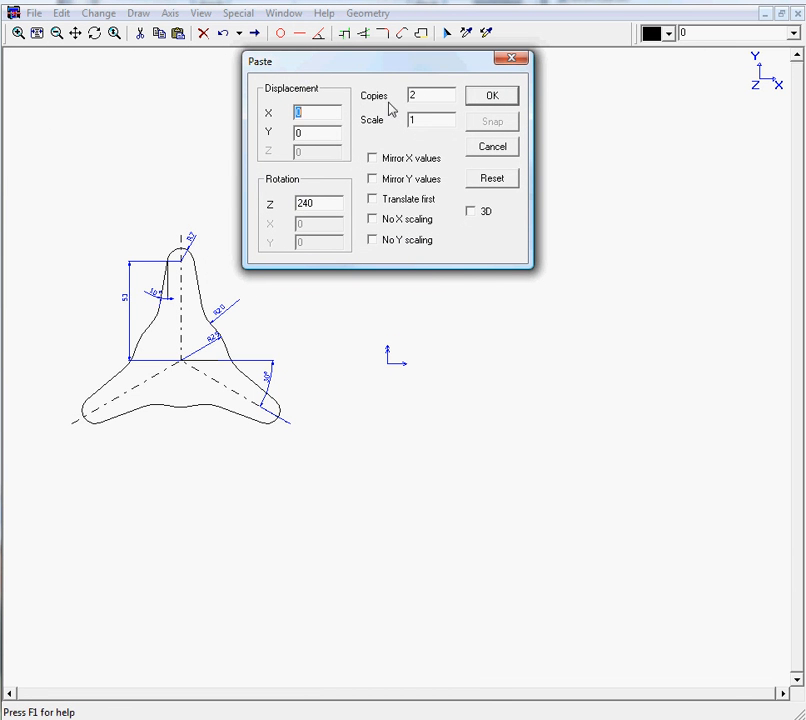
{"action": "left_click_drag", "start_coordinate": [414, 95], "coordinate": [372, 95]}
{"action": "left_click_drag", "start_coordinate": [328, 203], "coordinate": [234, 183]}
{"action": "type", "text": "3"}
{"action": "left_click_drag", "start_coordinate": [352, 68], "coordinate": [330, 70]}
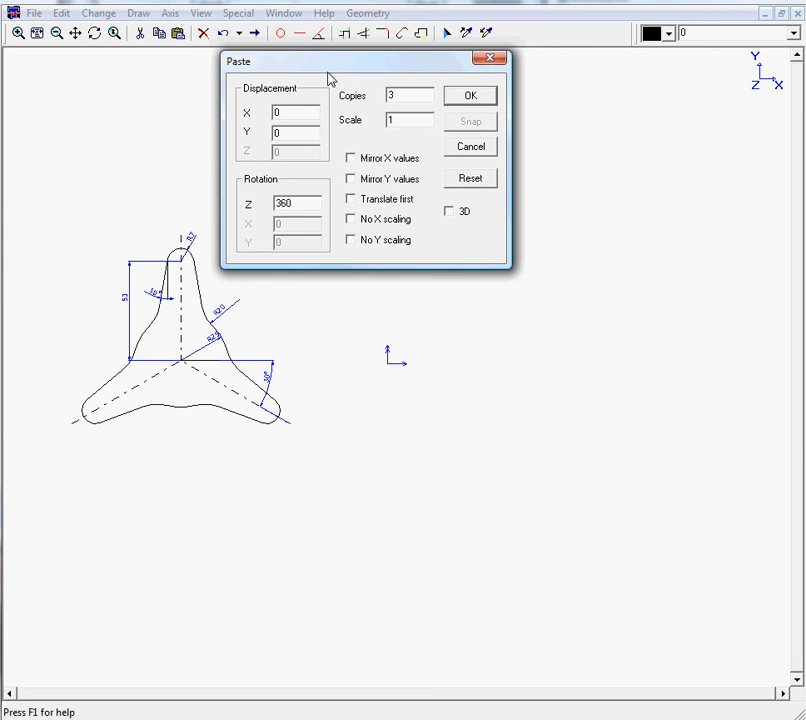
{"action": "left_click", "coordinate": [467, 100]}
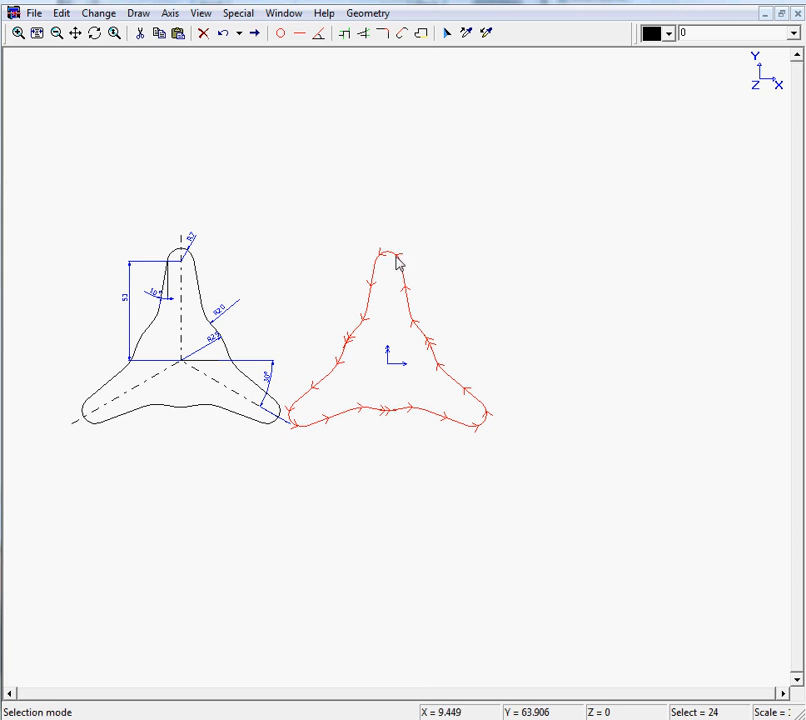
Merge the split arcs of the pasted outline with Reduce and Optimize, and deselect the finished profile.
{"action": "left_click", "coordinate": [104, 14]}
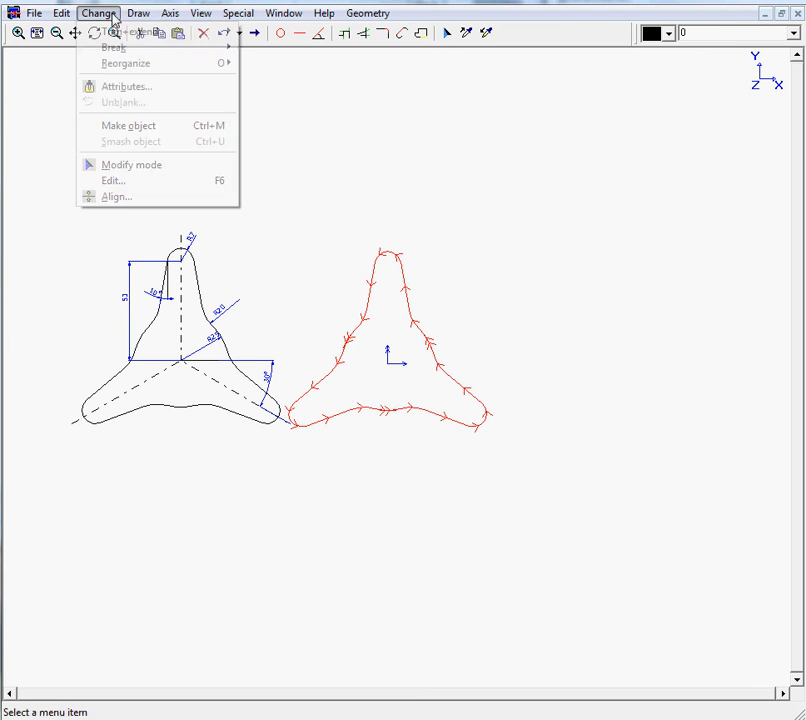
{"action": "mouse_move", "coordinate": [133, 65]}
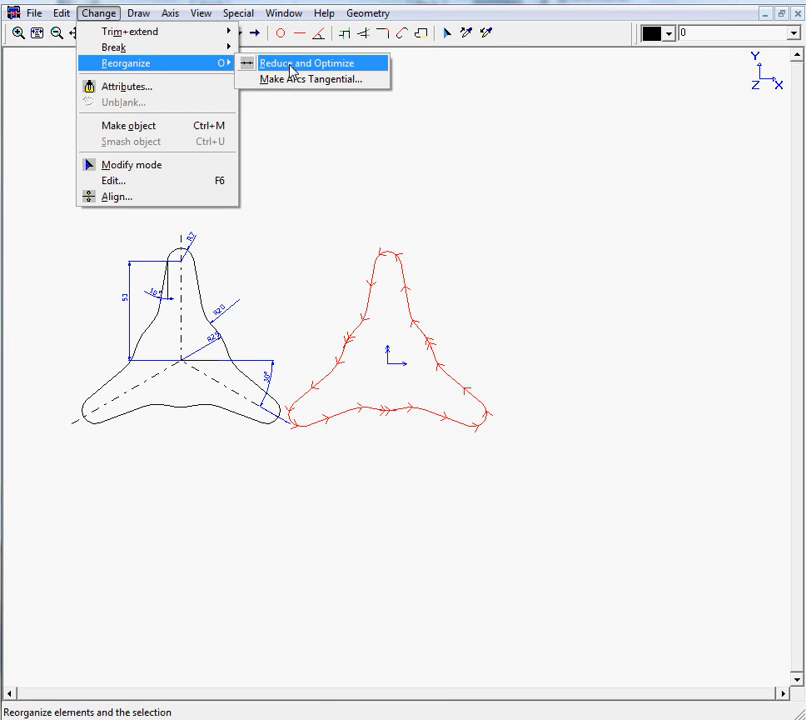
{"action": "left_click", "coordinate": [290, 66]}
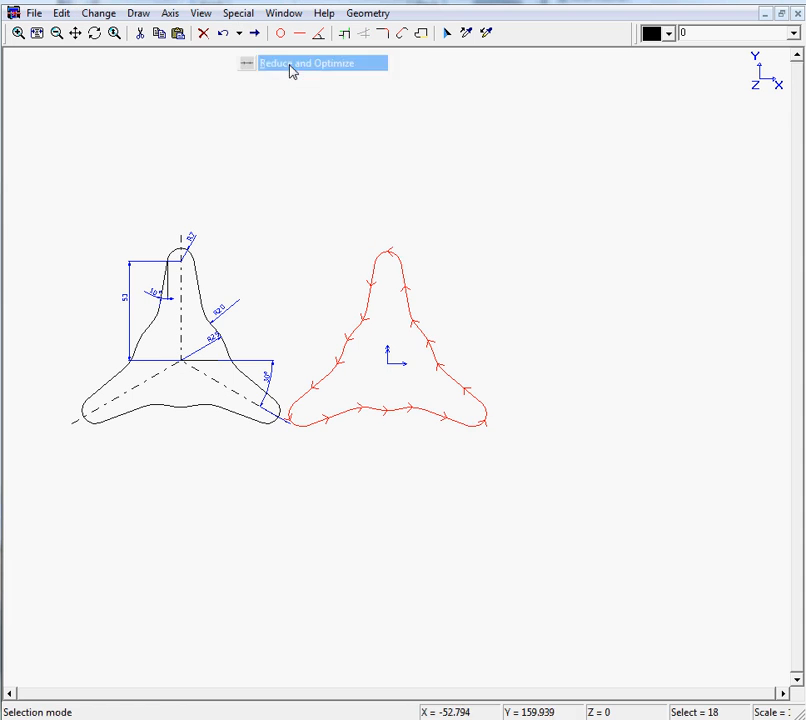
{"action": "left_click", "coordinate": [38, 33]}
{"action": "left_click", "coordinate": [441, 164]}
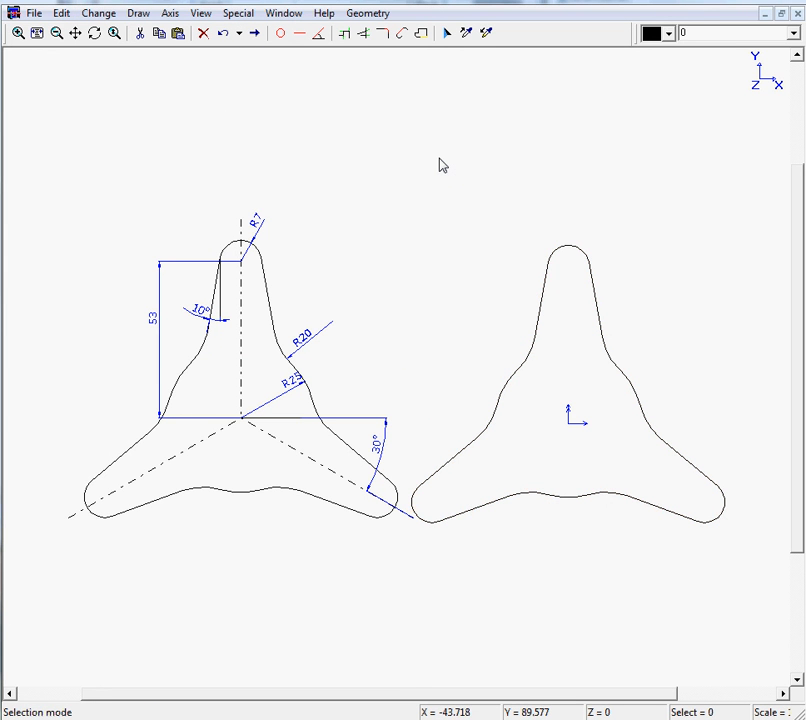